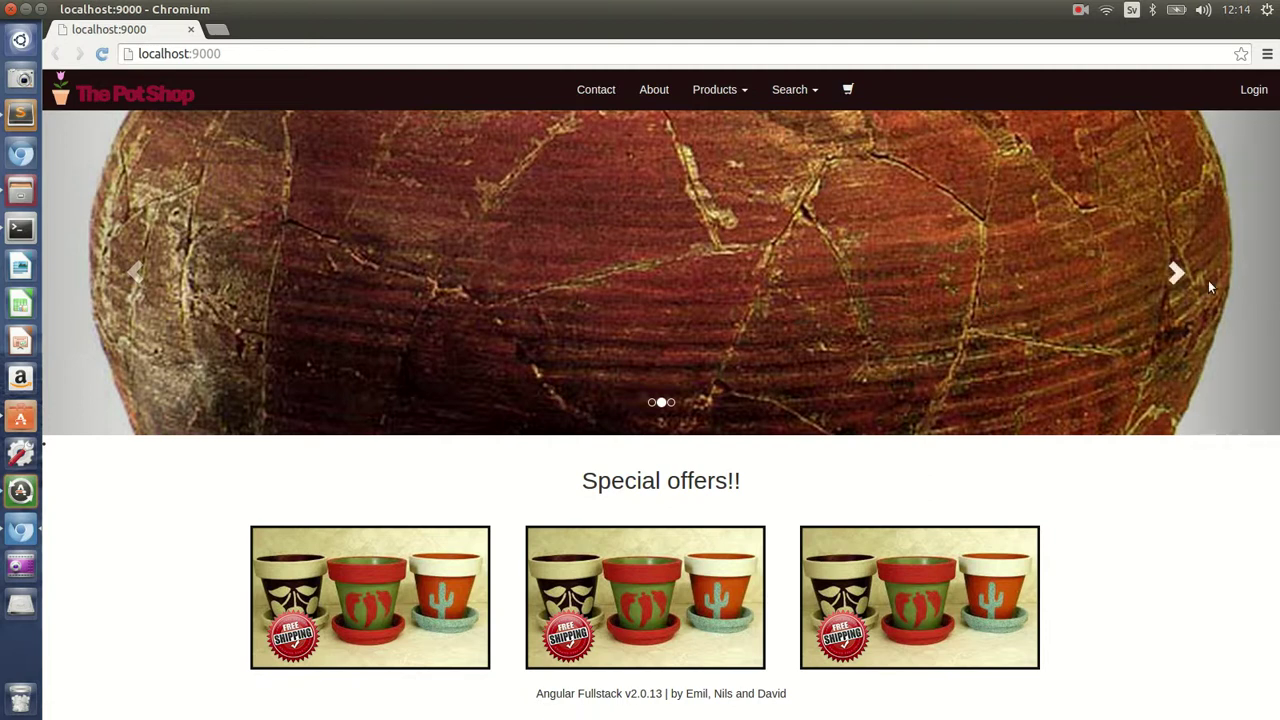
{"action": "left_click", "coordinate": [1177, 273]}
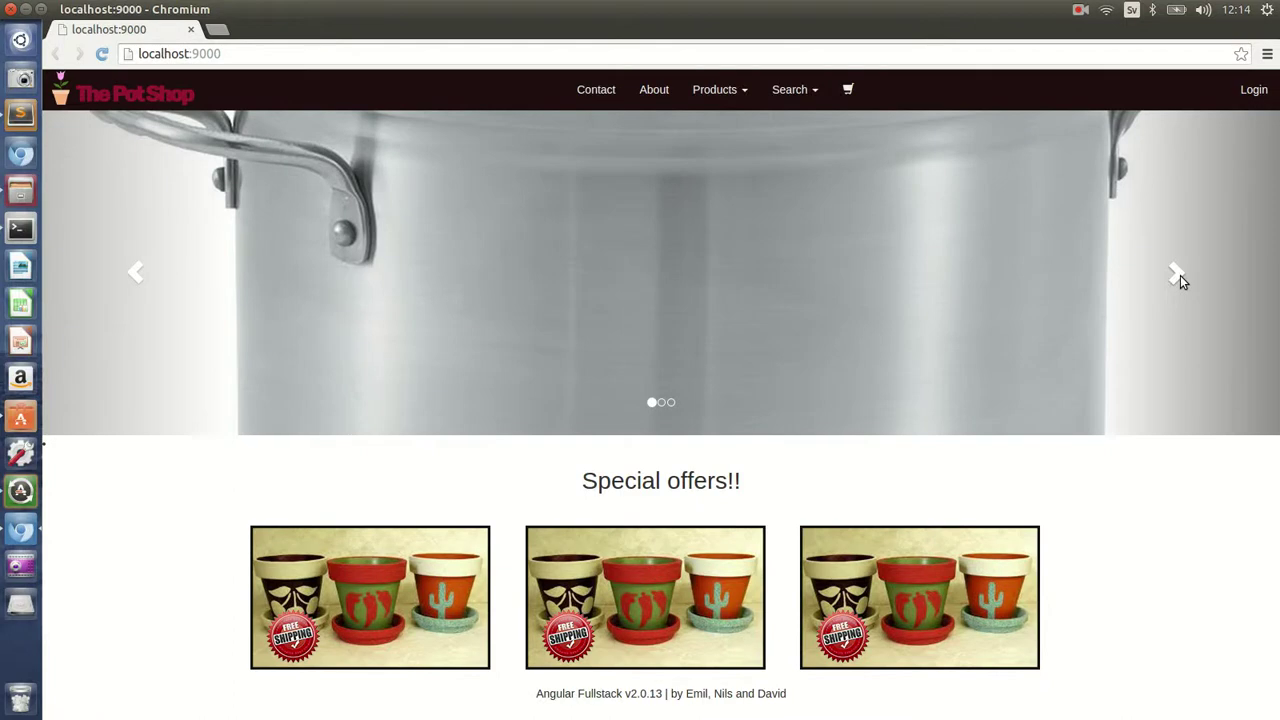
{"action": "left_click", "coordinate": [1180, 275]}
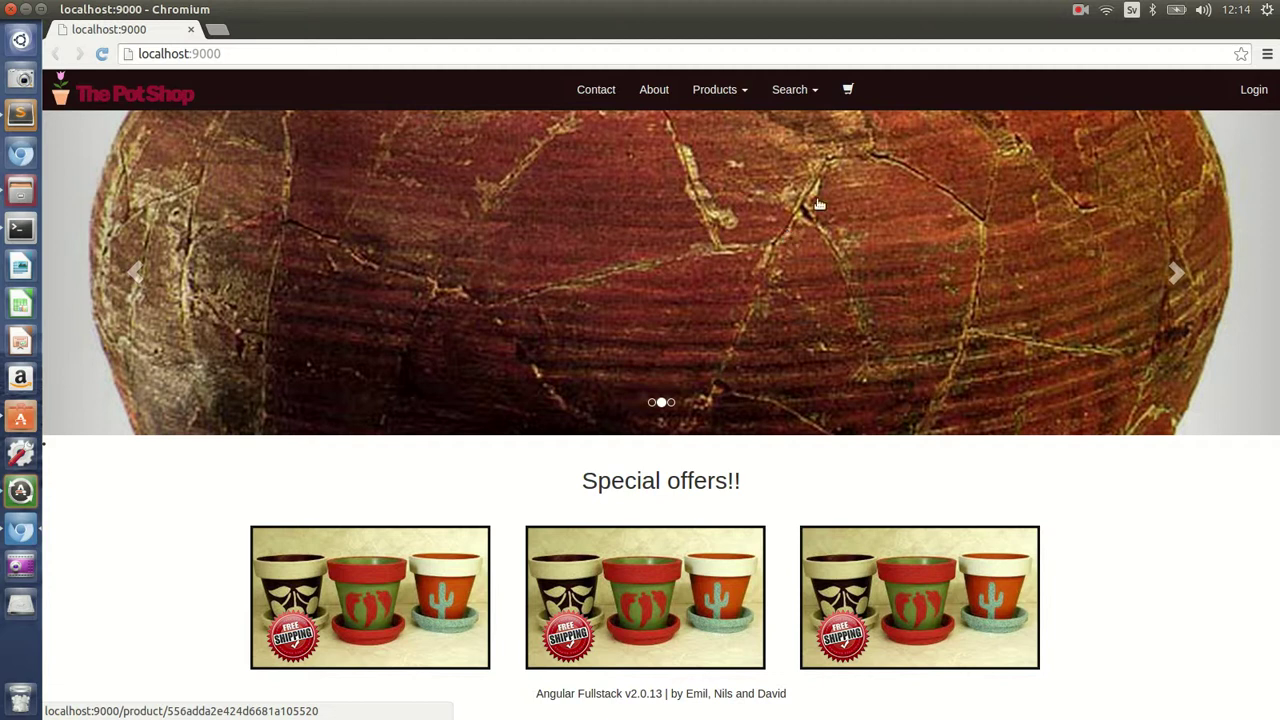
{"action": "left_click", "coordinate": [740, 93]}
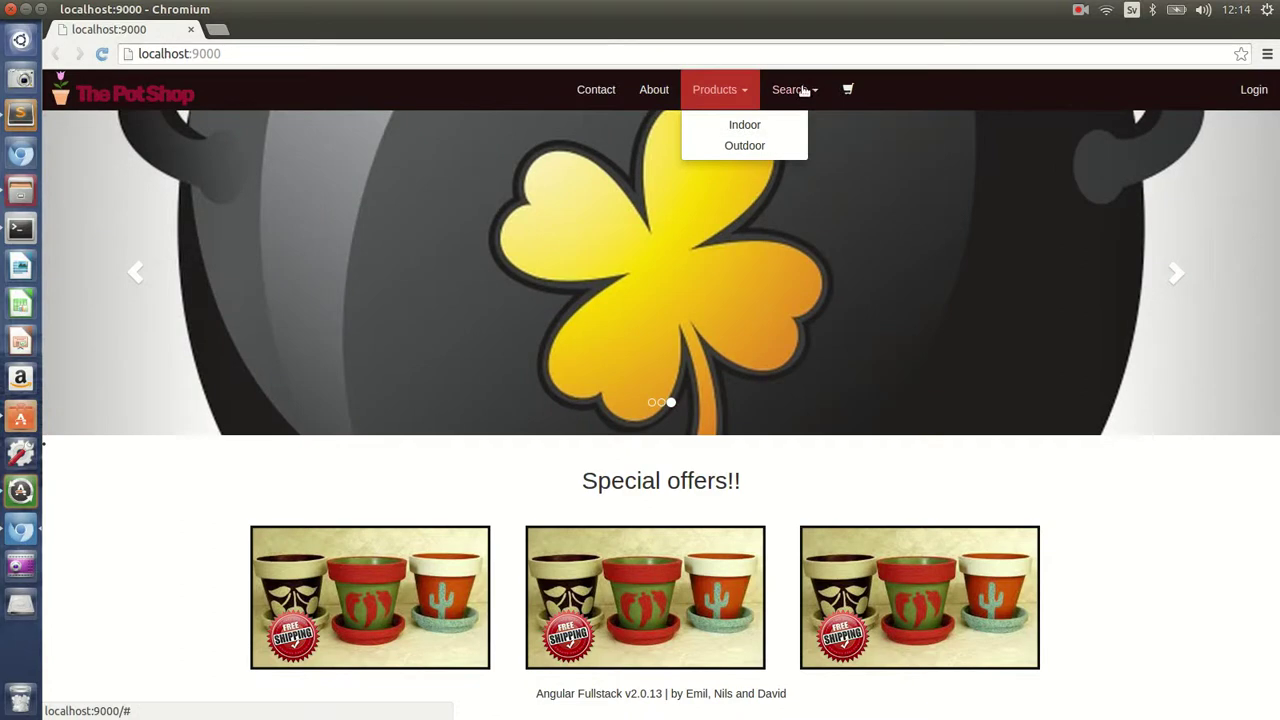
{"action": "left_click", "coordinate": [801, 89]}
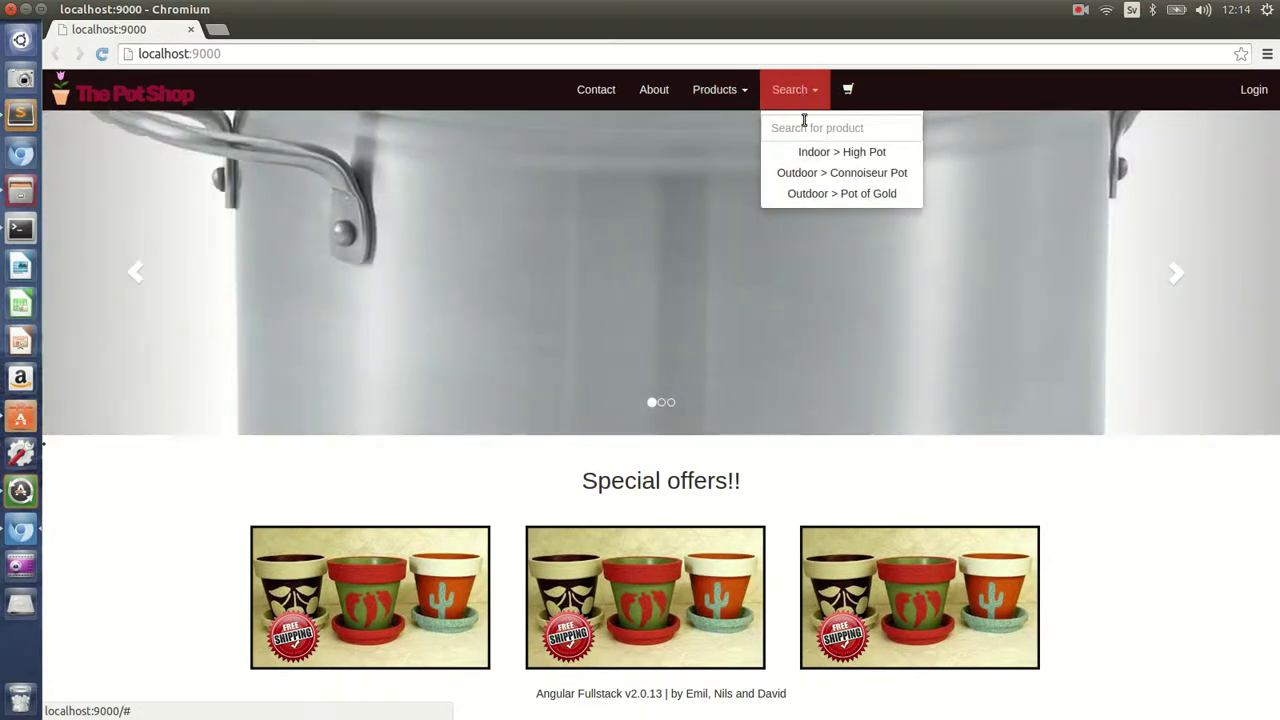
{"action": "left_click", "coordinate": [801, 128]}
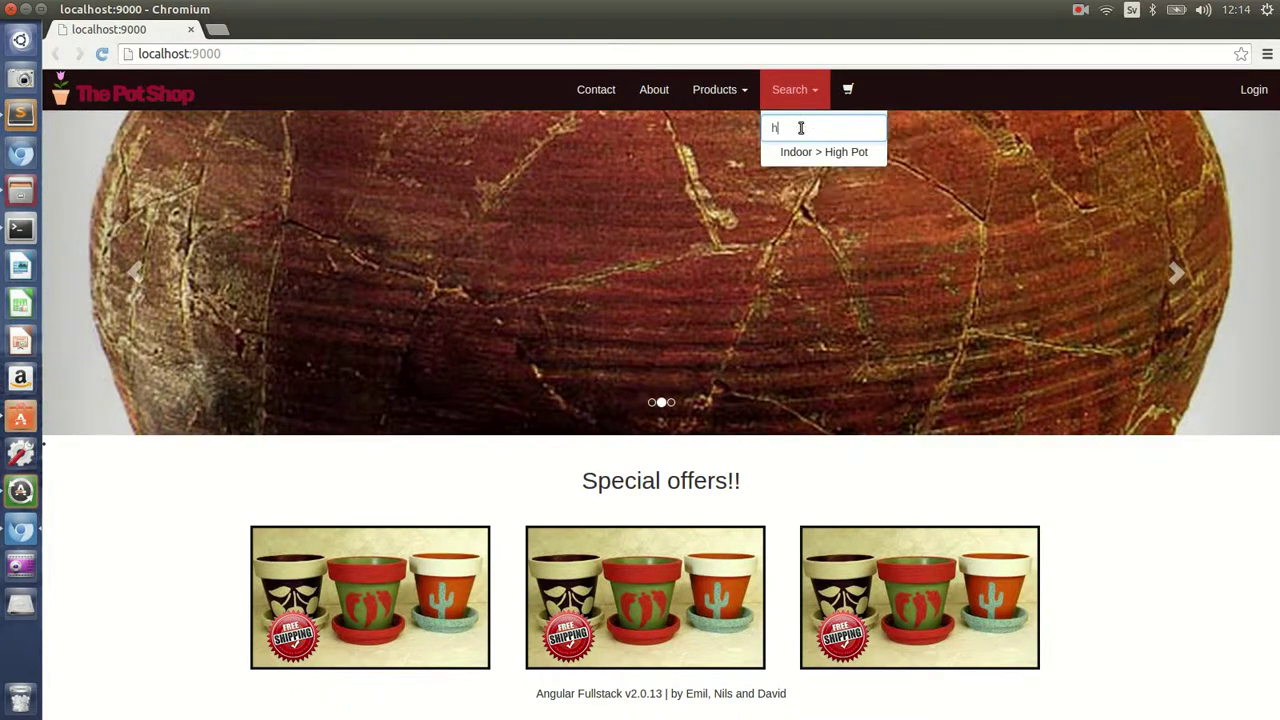
{"action": "type", "text": "hi"}
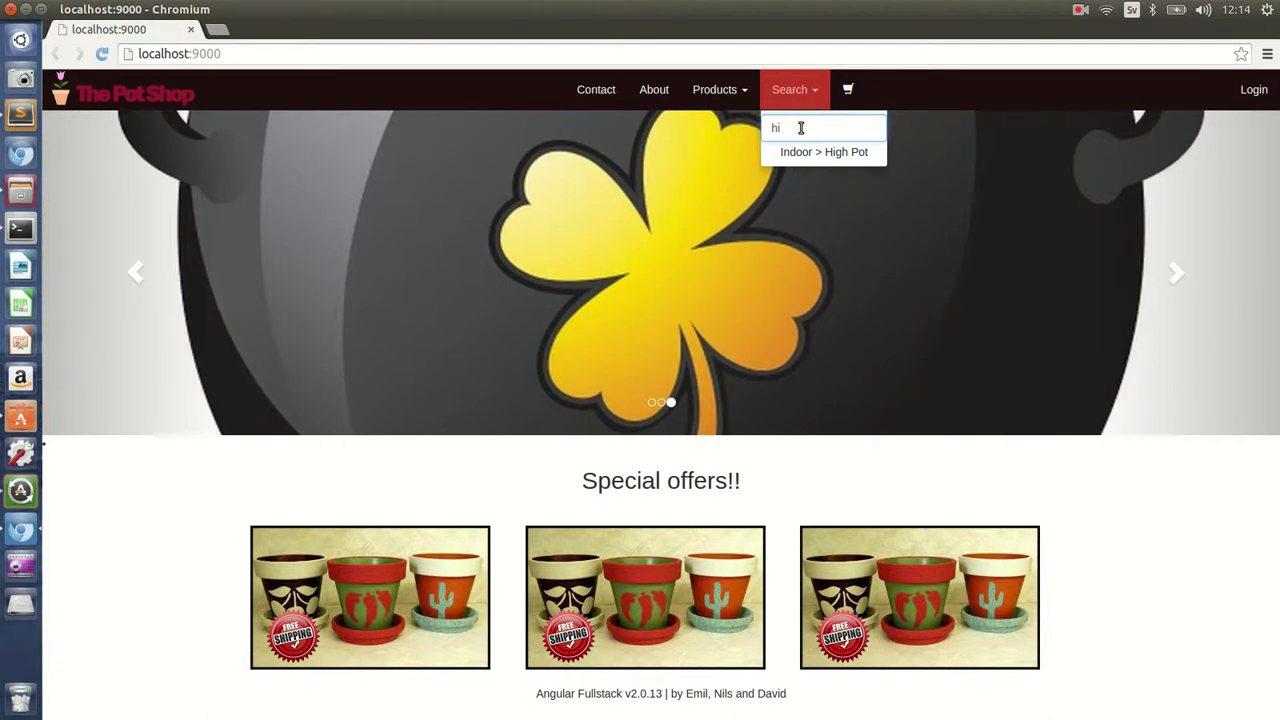
{"action": "key", "text": "BackSpace"}
{"action": "key", "text": "BackSpace"}
{"action": "left_click", "coordinate": [1083, 536]}
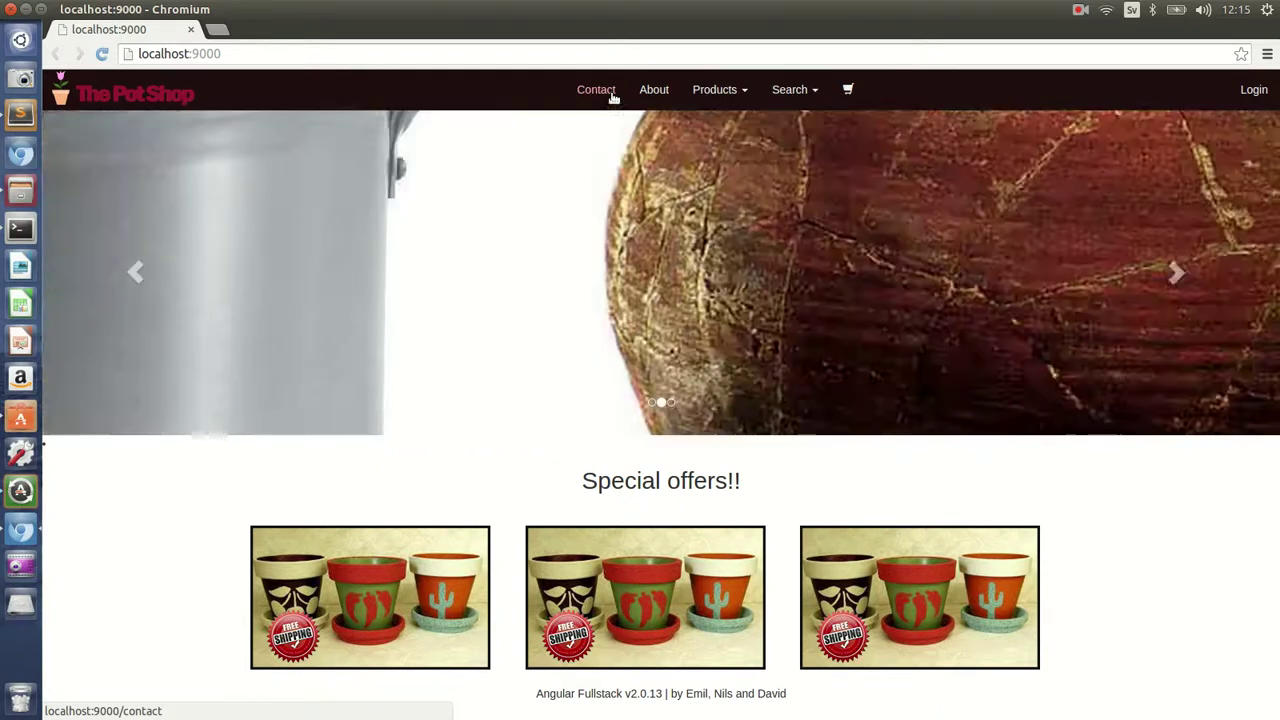
- On the contact form, enter subject Hello and the sender's name
{"action": "left_click", "coordinate": [612, 93]}
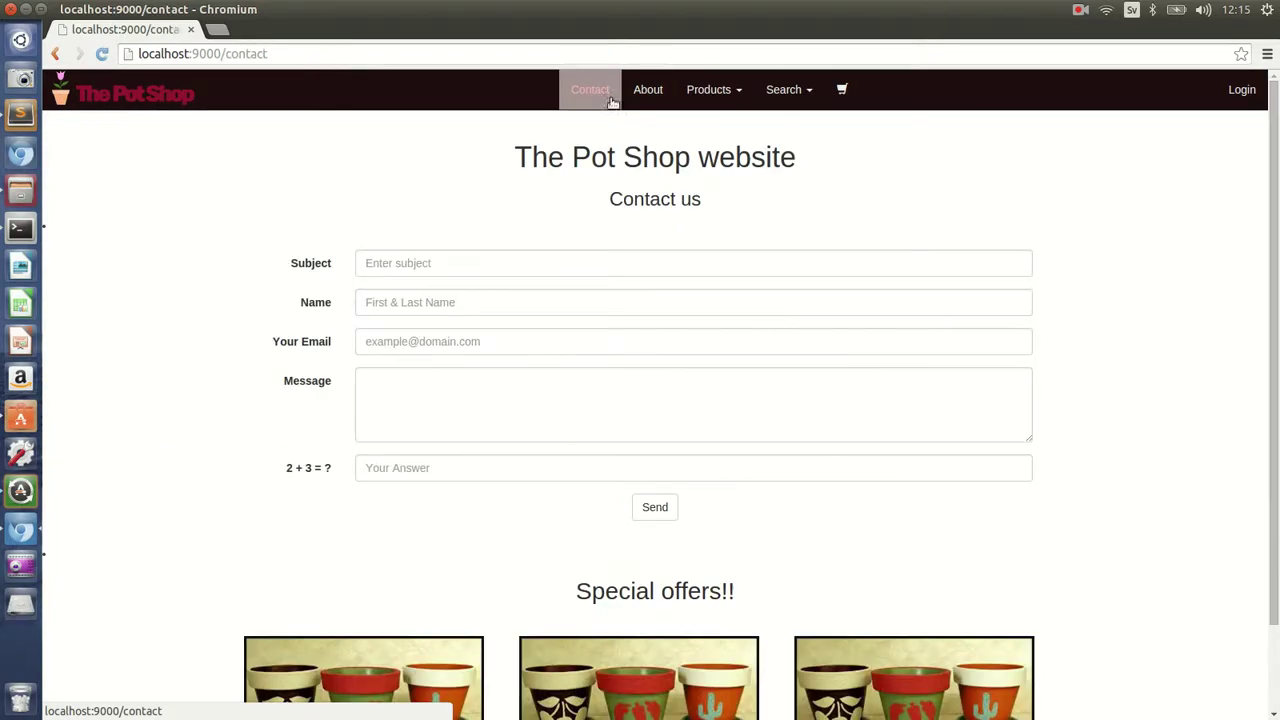
{"action": "left_click", "coordinate": [621, 263]}
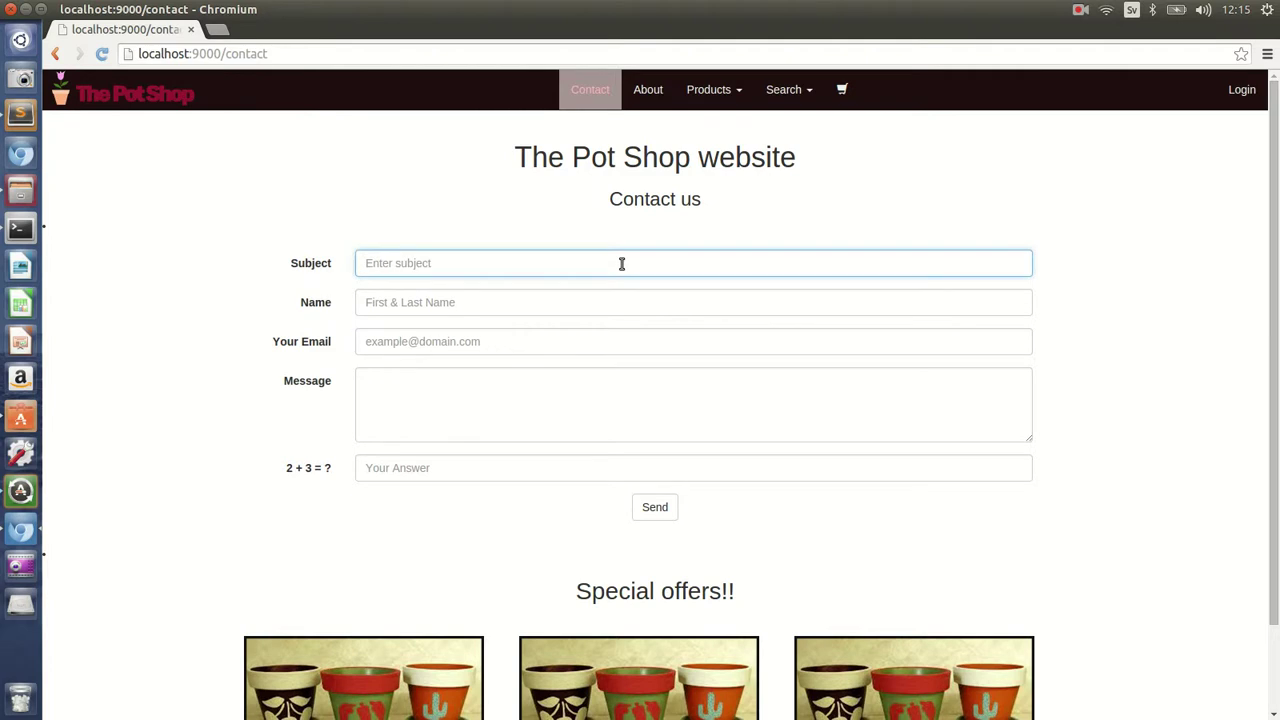
{"action": "type", "text": "ello"}
{"action": "key", "text": "Tab"}
{"action": "type", "text": "nl"}
{"action": "key", "text": "BackSpace"}
{"action": "key", "text": "BackSpace"}
{"action": "type", "text": "Nils"}
- Fill in the sender's e-mail address and the message 'I really like your shop'
{"action": "key", "text": "Tab"}
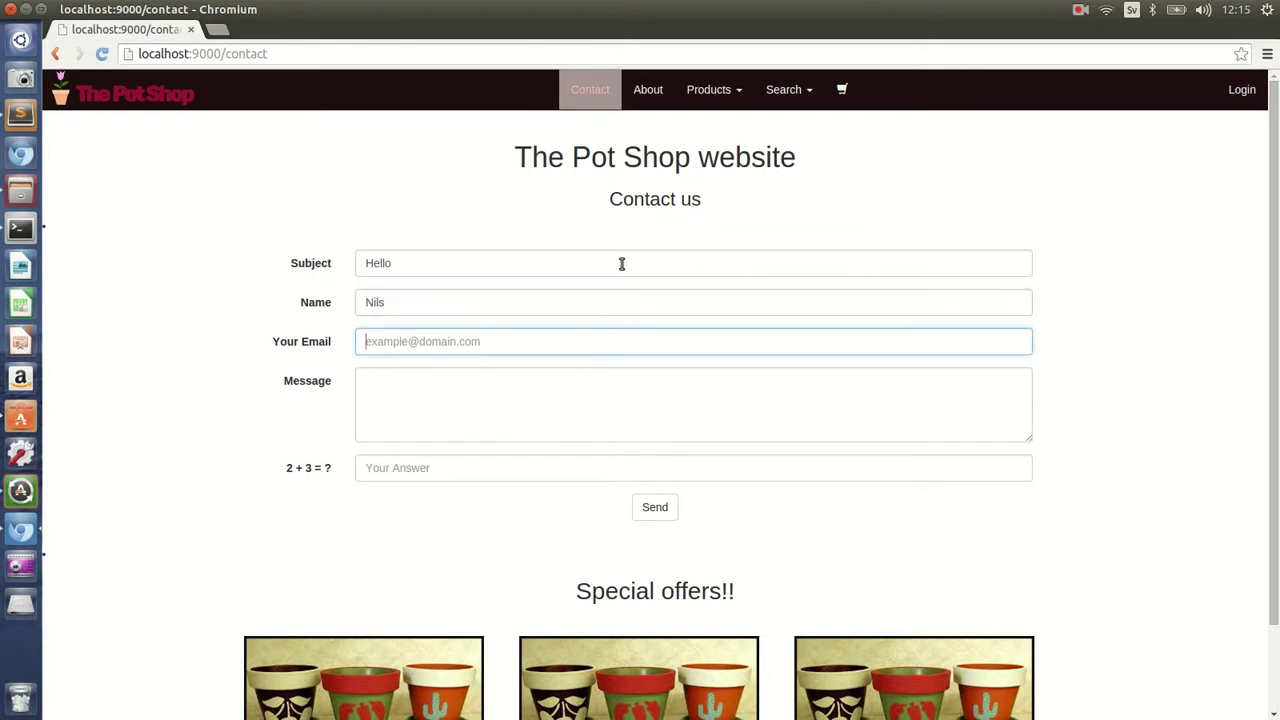
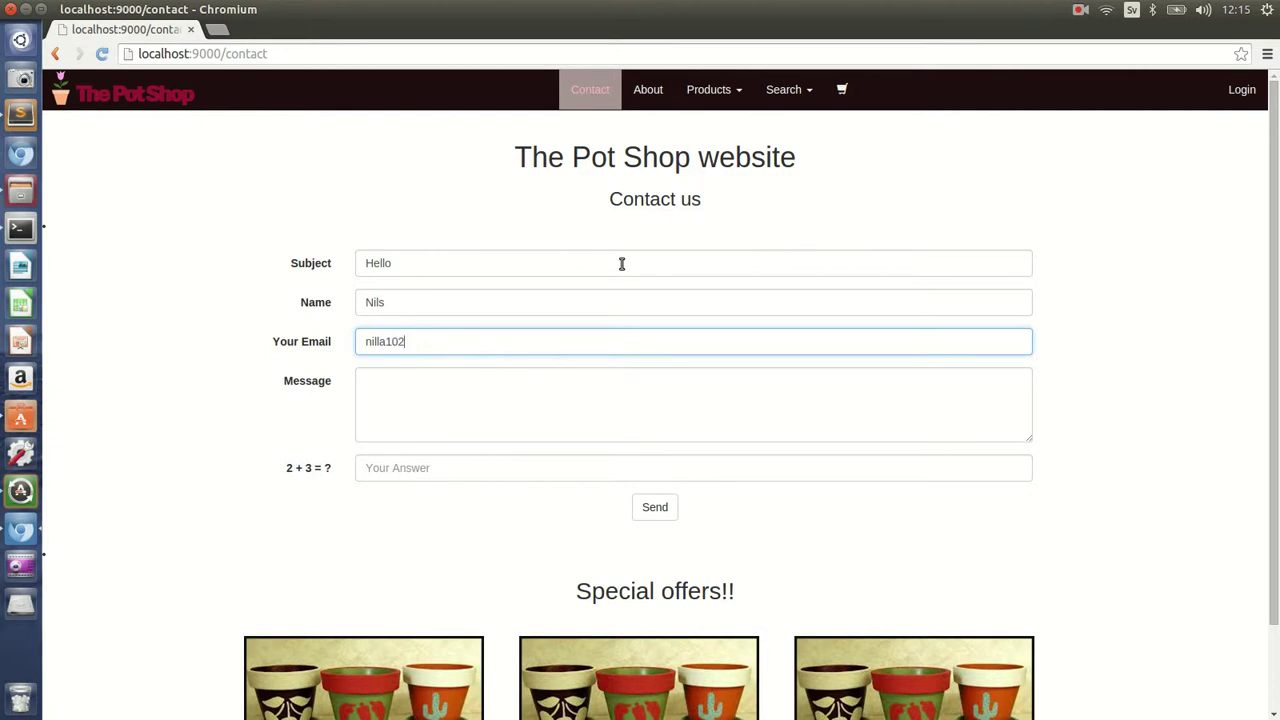
{"action": "key", "text": "Tab"}
{"action": "type", "text": "I reall"}
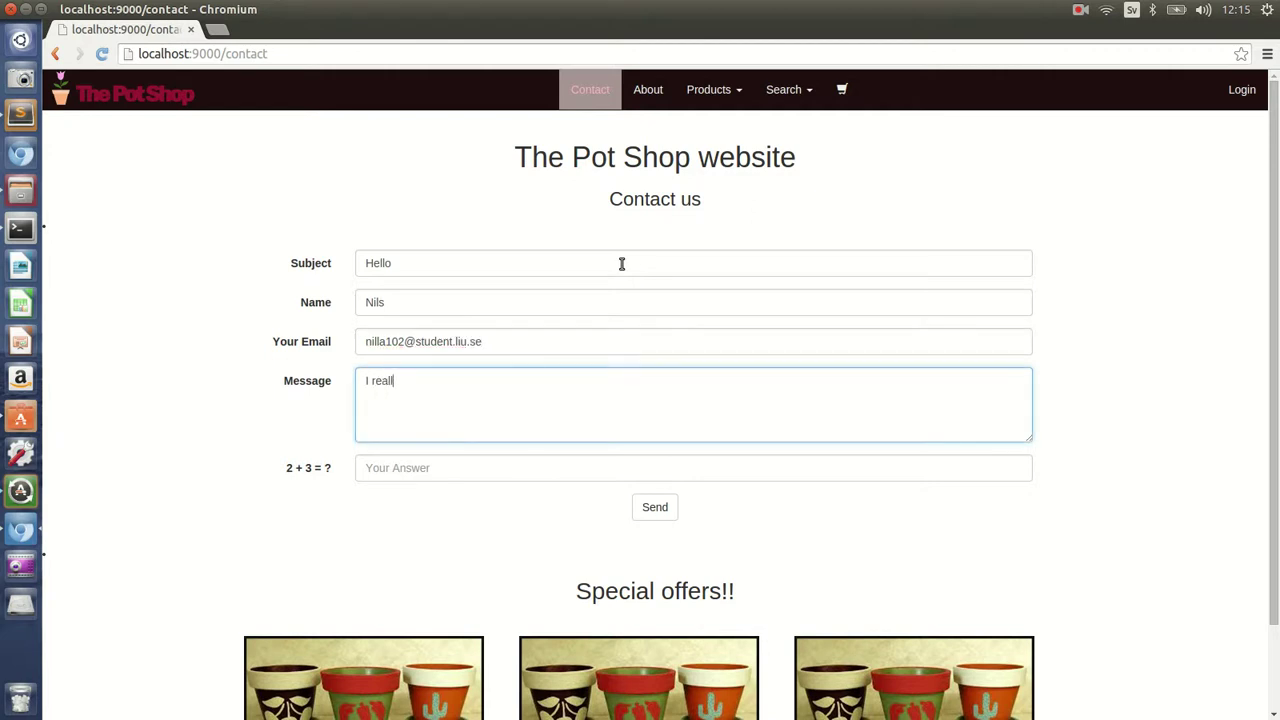
{"action": "type", "text": "y like your shop"}
- Answer the 2 + 3 check with 5, send the message, and go back home
{"action": "key", "text": "Tab"}
{"action": "type", "text": "5"}
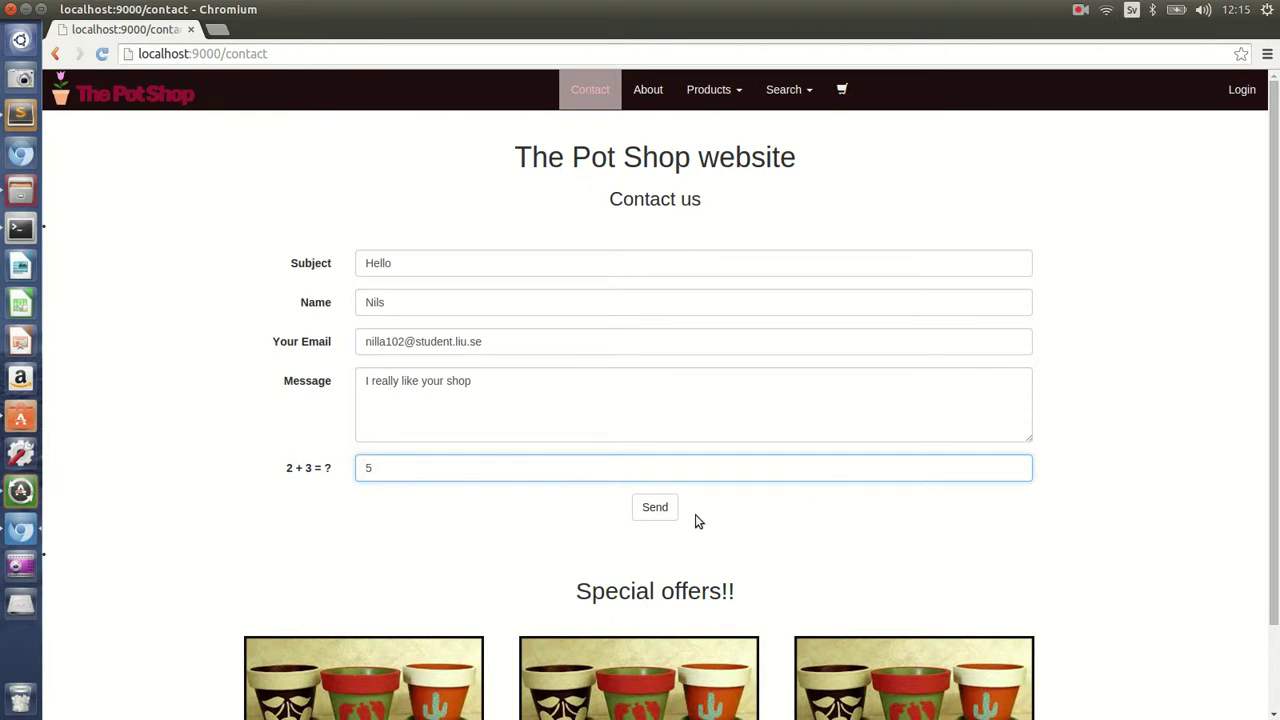
{"action": "left_click", "coordinate": [655, 507]}
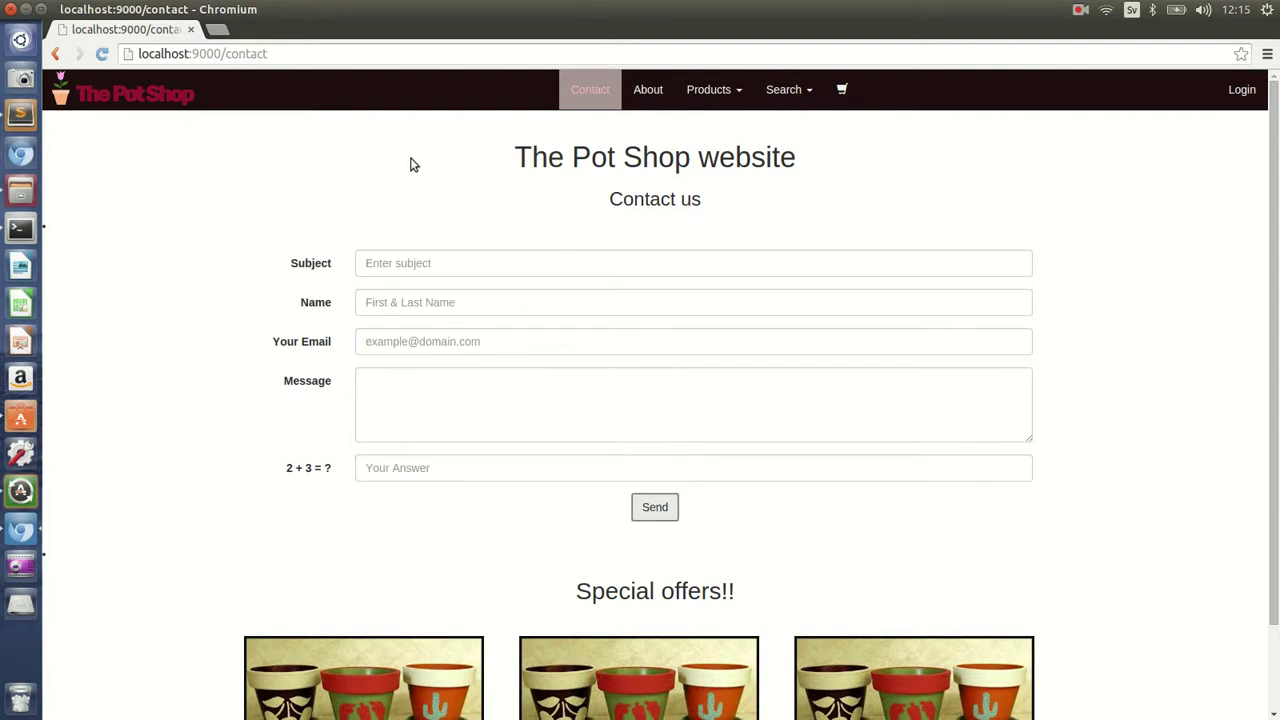
{"action": "left_click", "coordinate": [124, 80]}
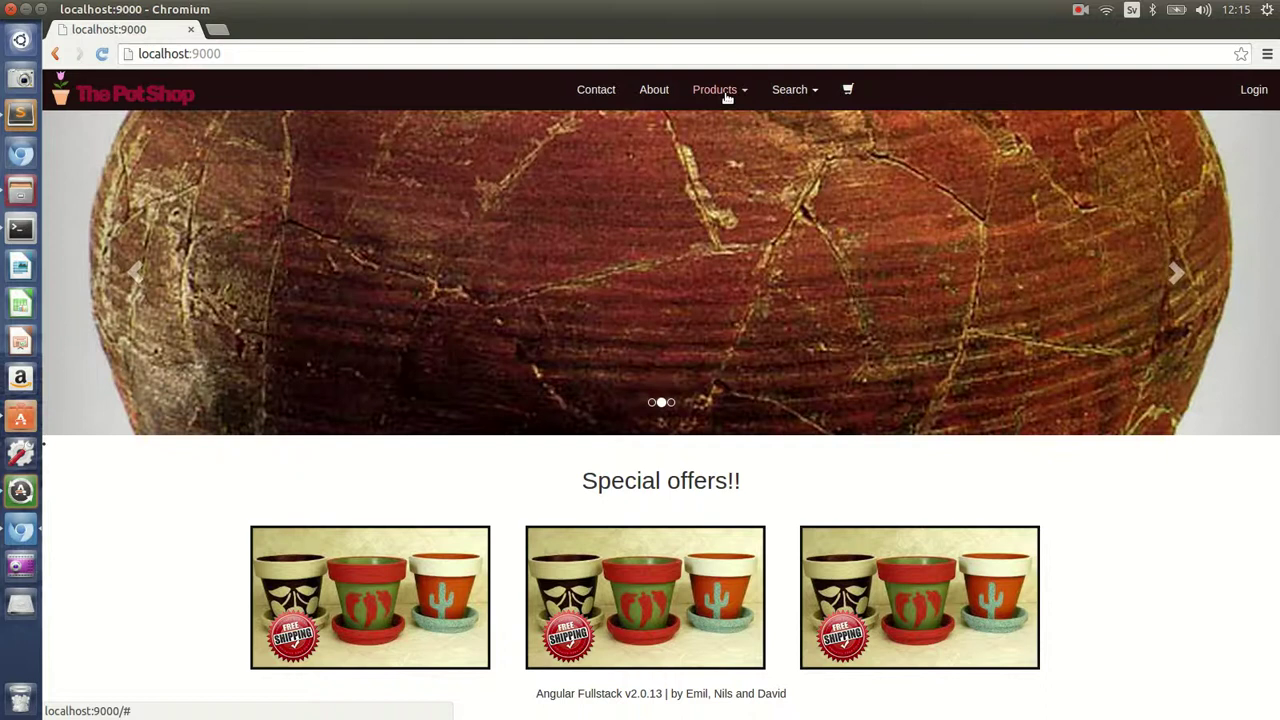
- Open the Pot of Gold page from the Outdoor products and add it to the cart
{"action": "left_click", "coordinate": [727, 95]}
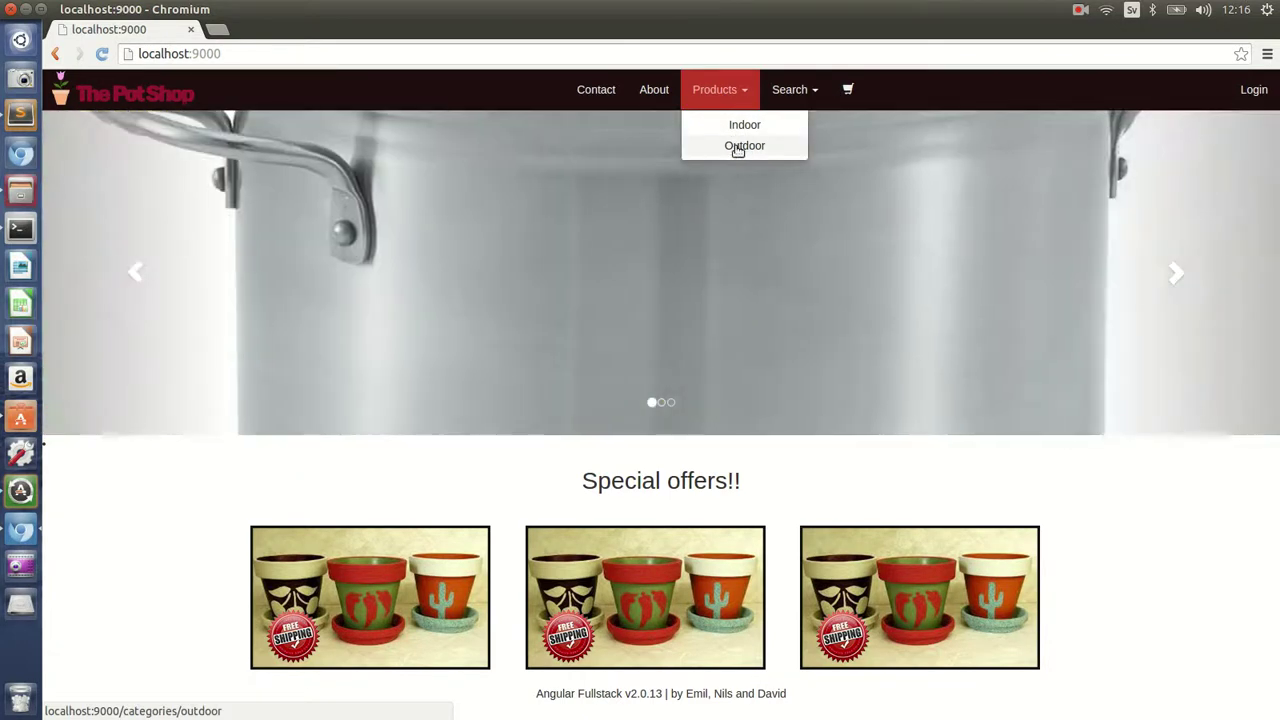
{"action": "left_click", "coordinate": [740, 146]}
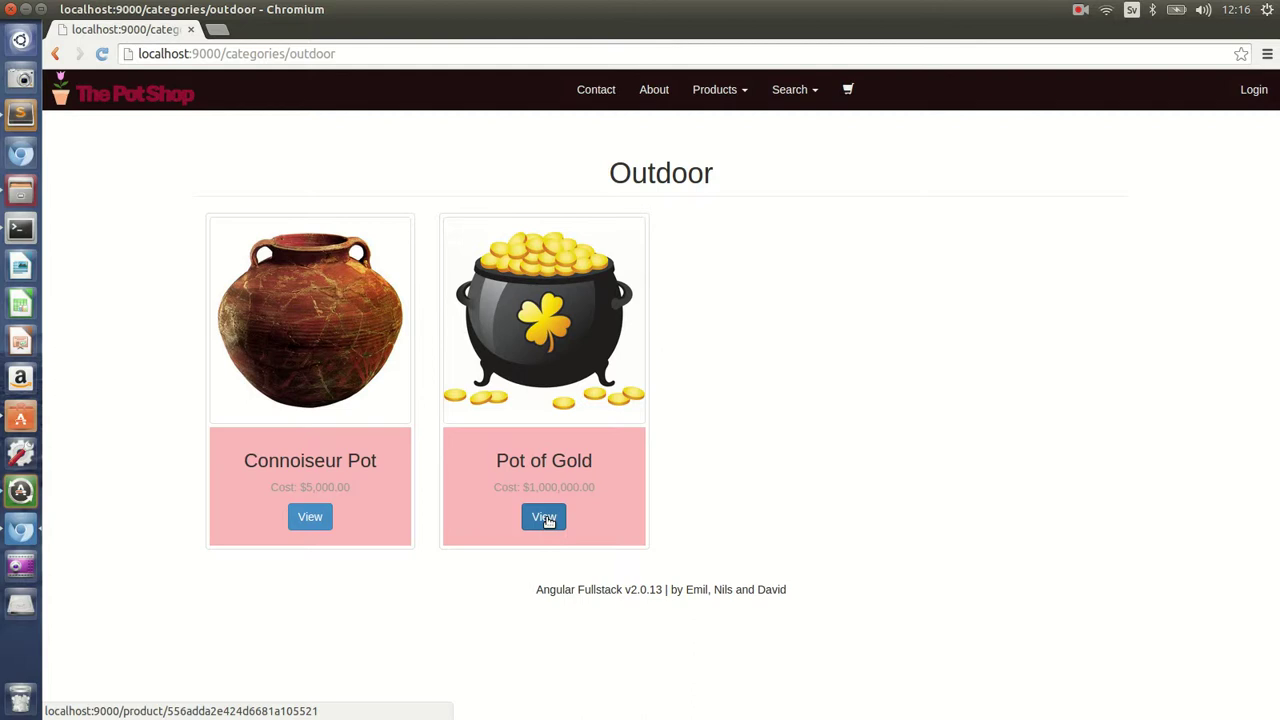
{"action": "left_click", "coordinate": [545, 518]}
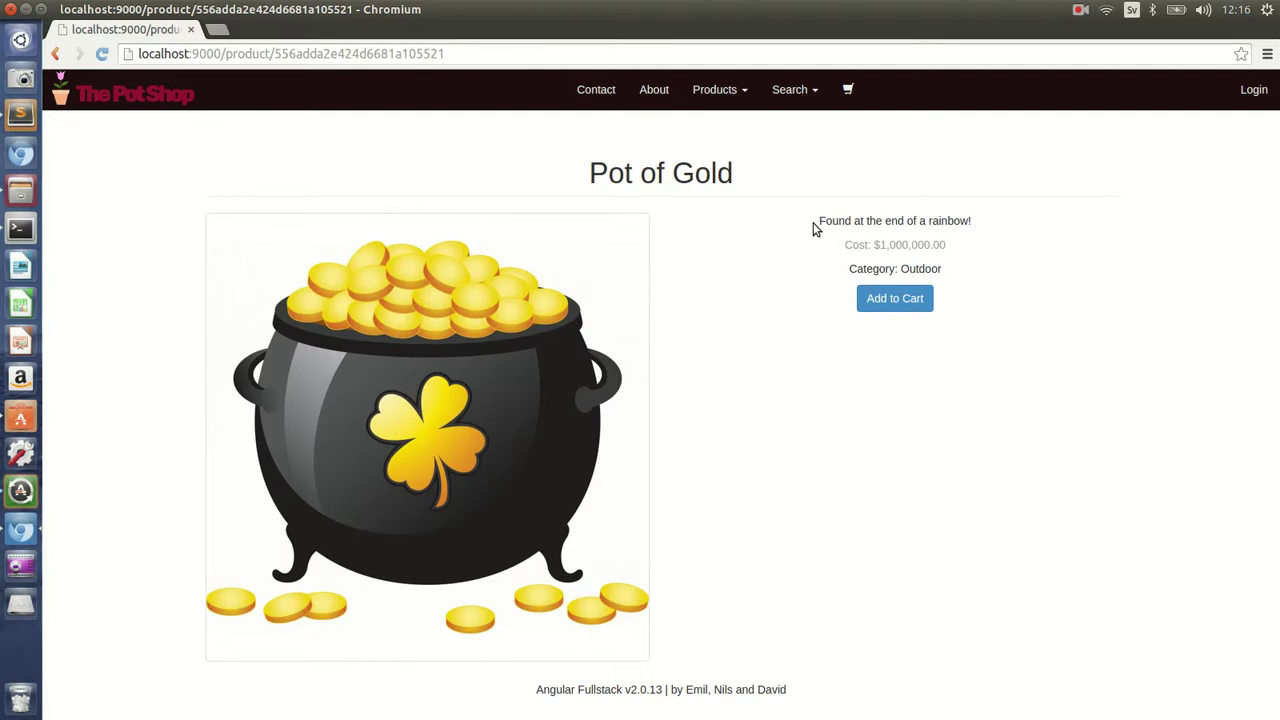
{"action": "left_click_drag", "start_coordinate": [820, 223], "coordinate": [978, 225]}
{"action": "left_click", "coordinate": [1013, 289]}
{"action": "left_click", "coordinate": [900, 300]}
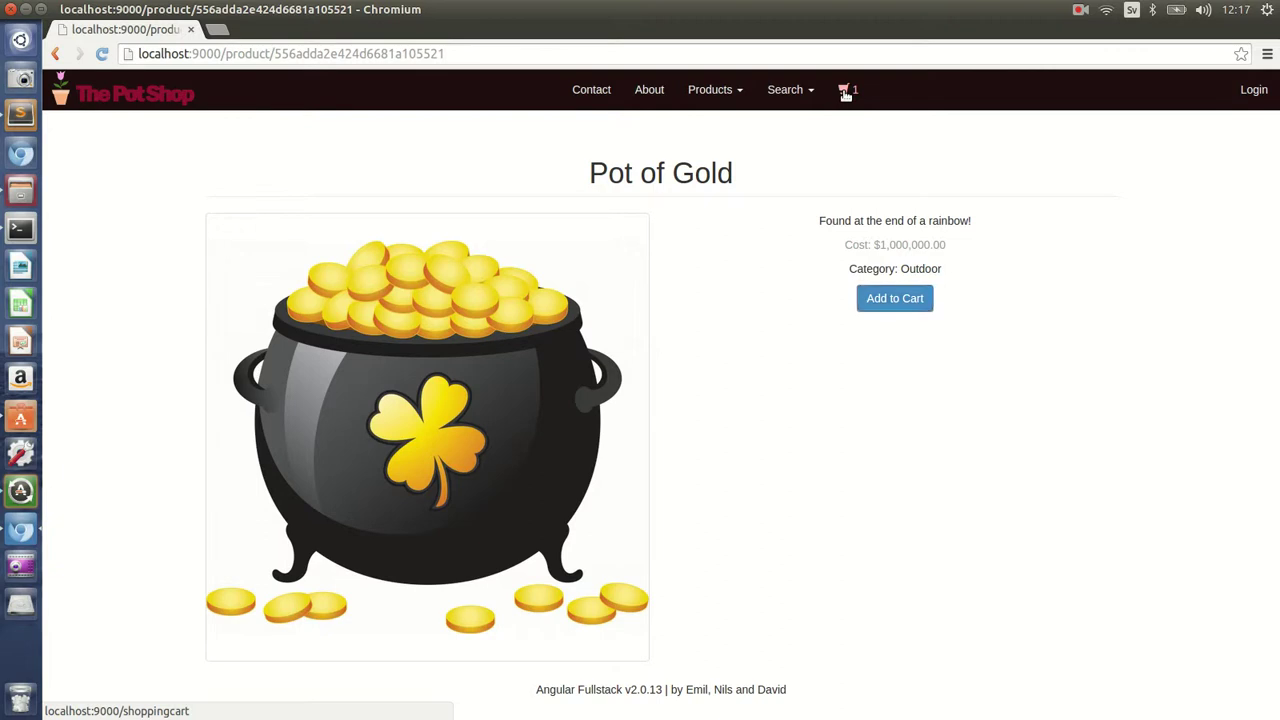
- Raise the Pot of Gold cart quantity to 4, remove all items, and return home
{"action": "left_click", "coordinate": [845, 92]}
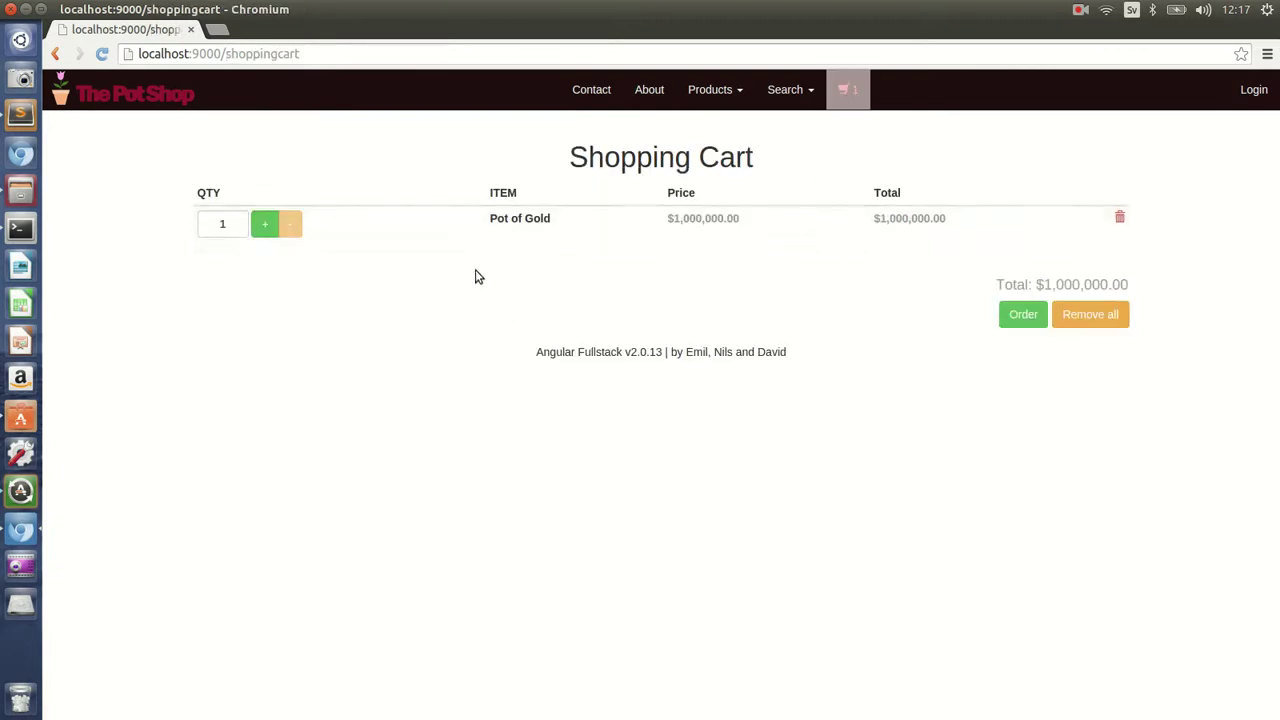
{"action": "left_click", "coordinate": [265, 226]}
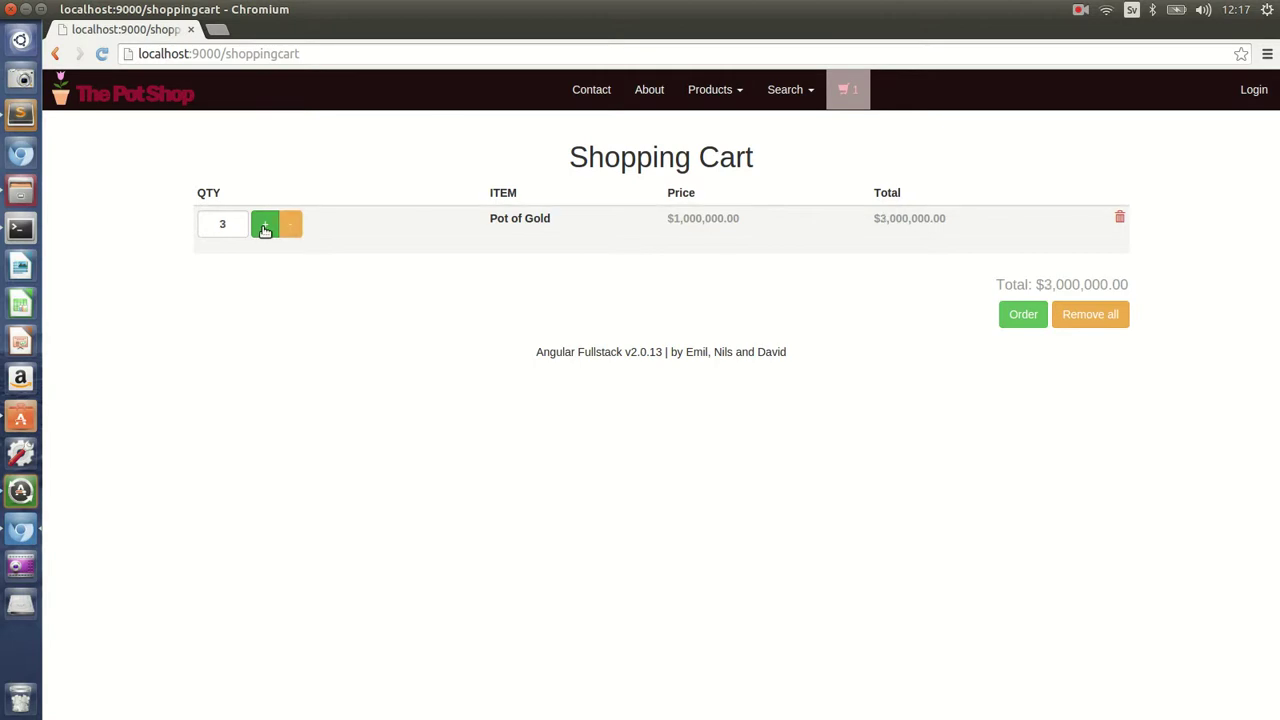
{"action": "left_click", "coordinate": [265, 226]}
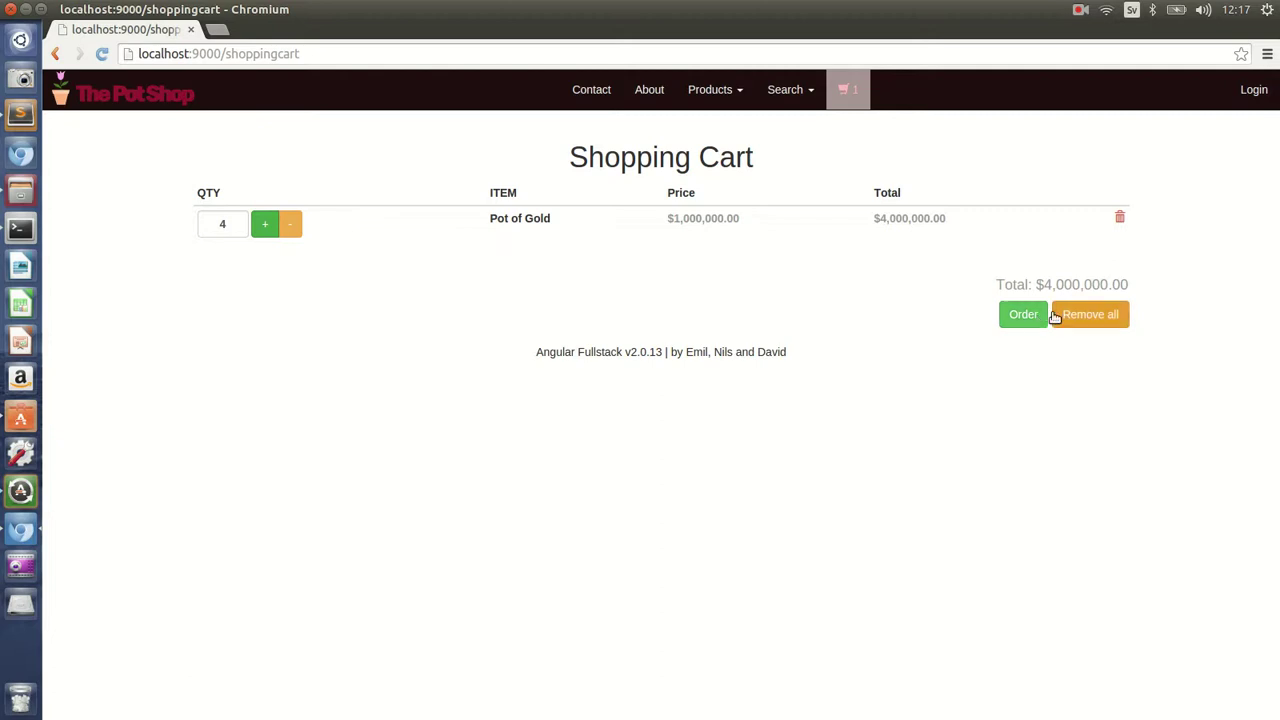
{"action": "left_click", "coordinate": [1067, 318]}
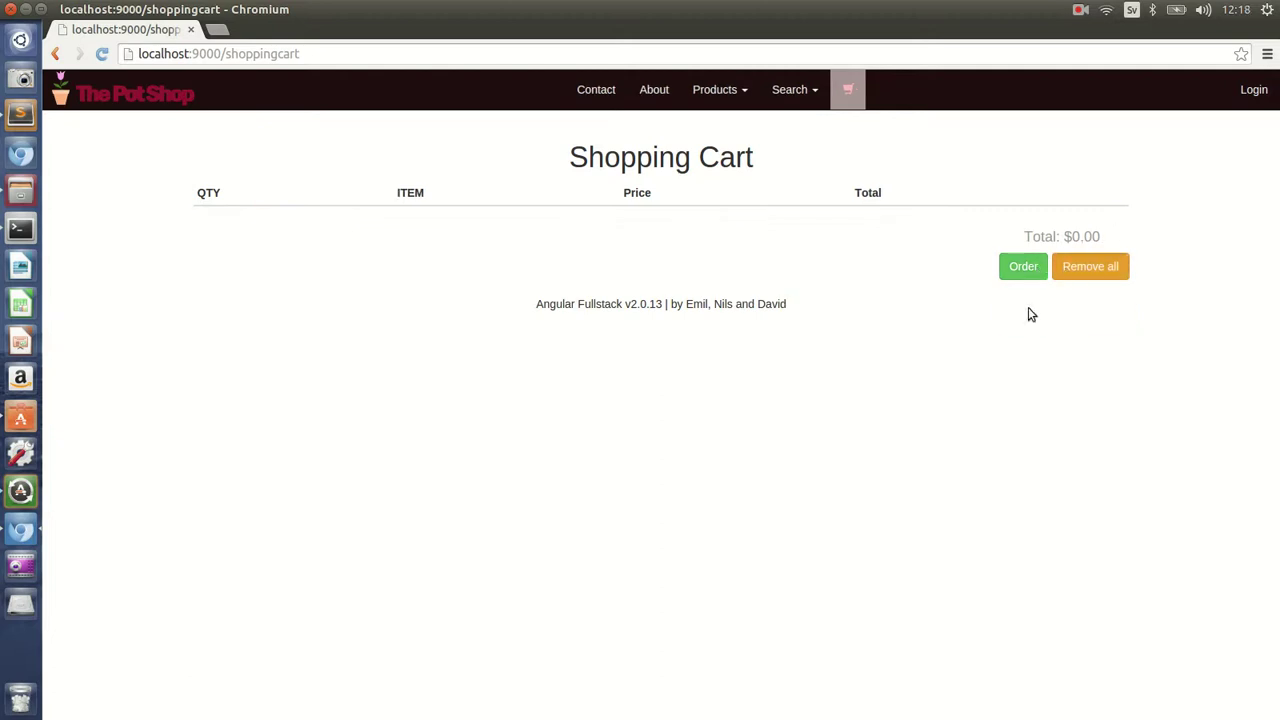
{"action": "left_click", "coordinate": [167, 100]}
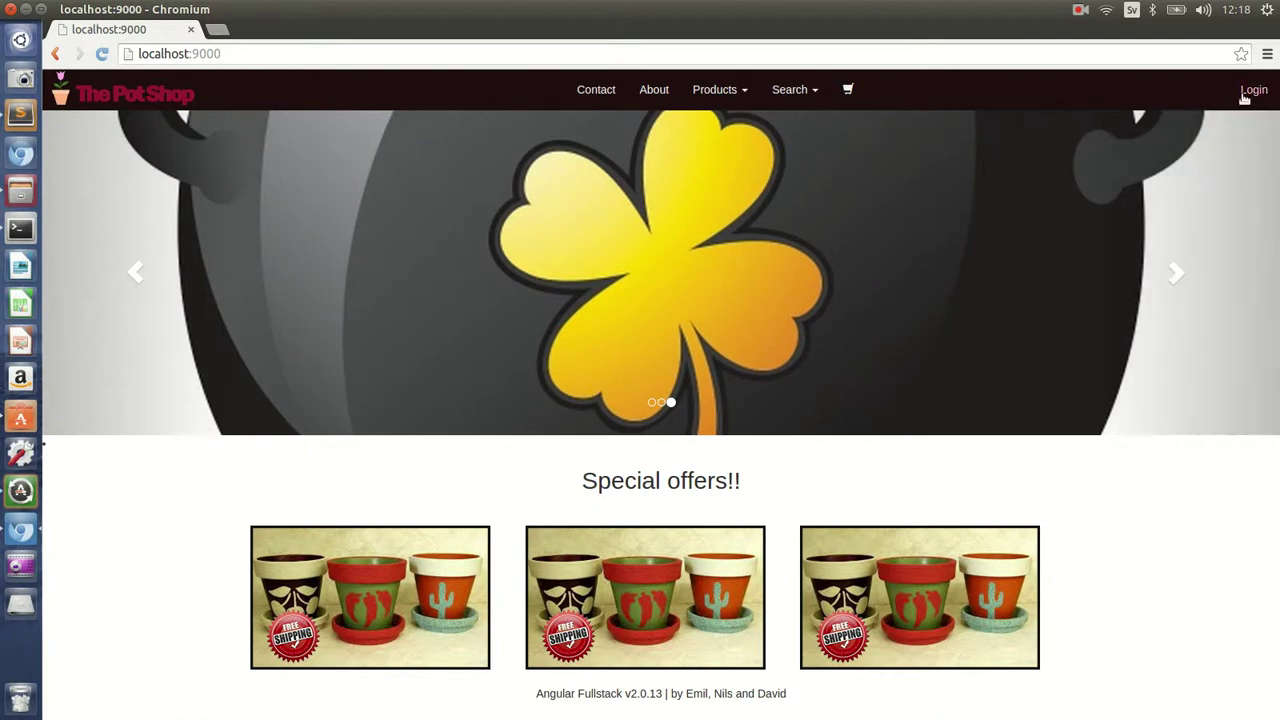
- Log in with the administrator account's e-mail and password
{"action": "left_click", "coordinate": [1250, 96]}
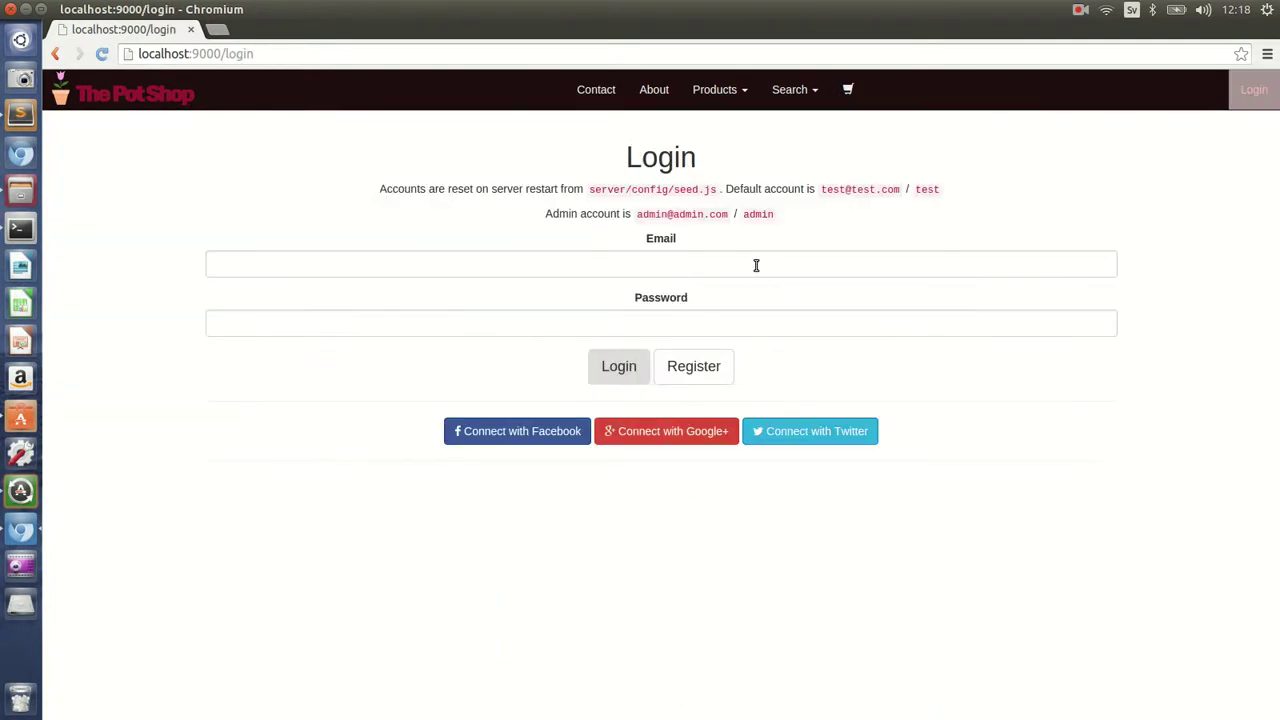
{"action": "left_click", "coordinate": [755, 263]}
{"action": "type", "text": "a"}
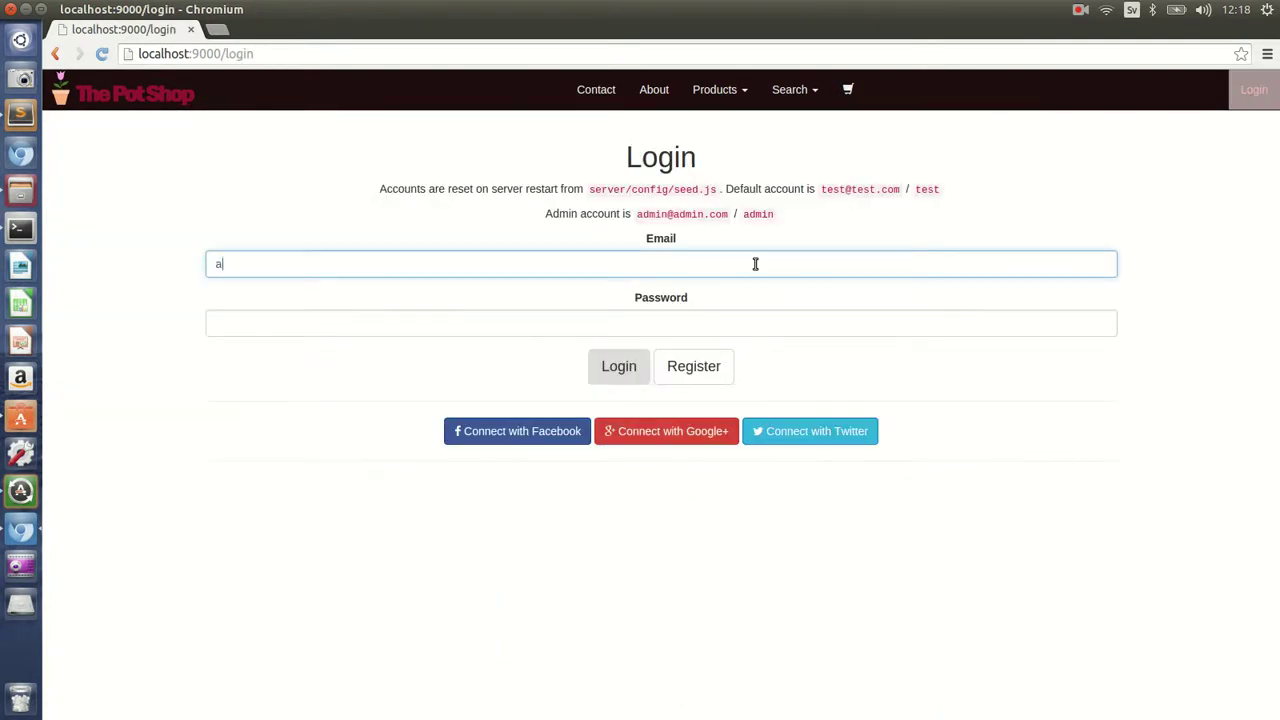
{"action": "type", "text": "dmin@admin.com"}
{"action": "key", "text": "Tab"}
{"action": "type", "text": "a"}
{"action": "type", "text": "in"}
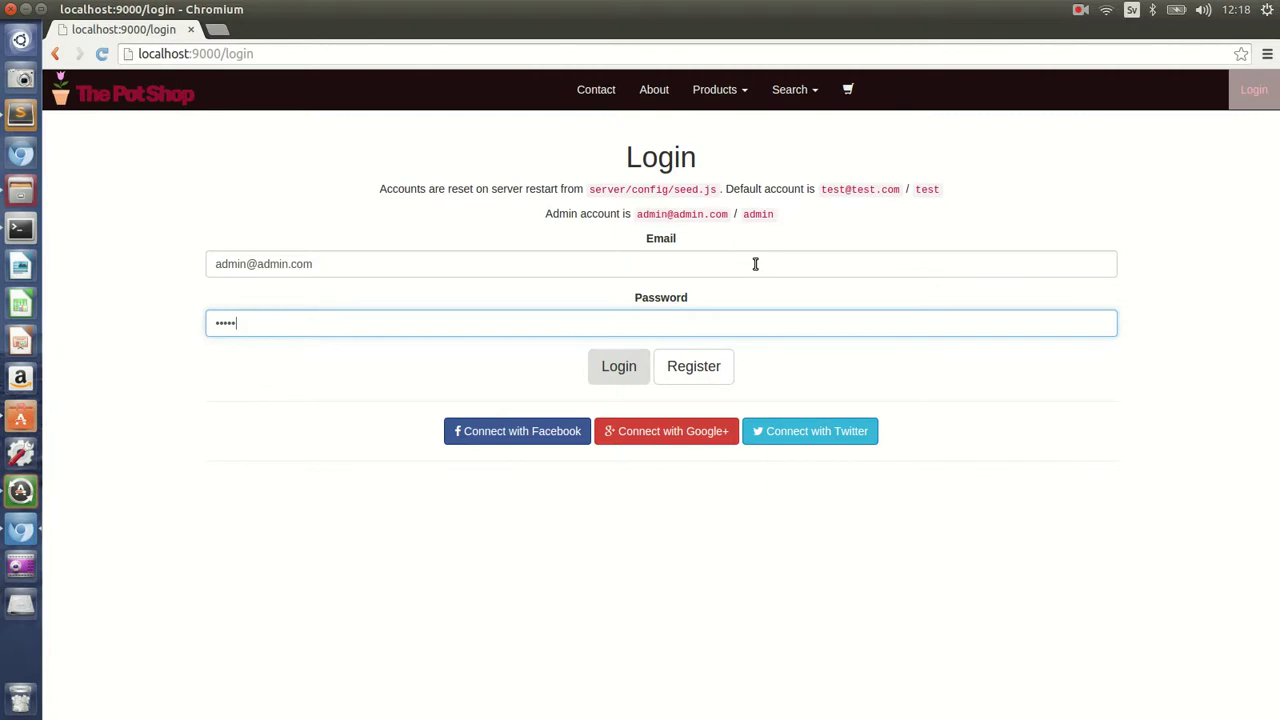
{"action": "key", "text": "Return"}
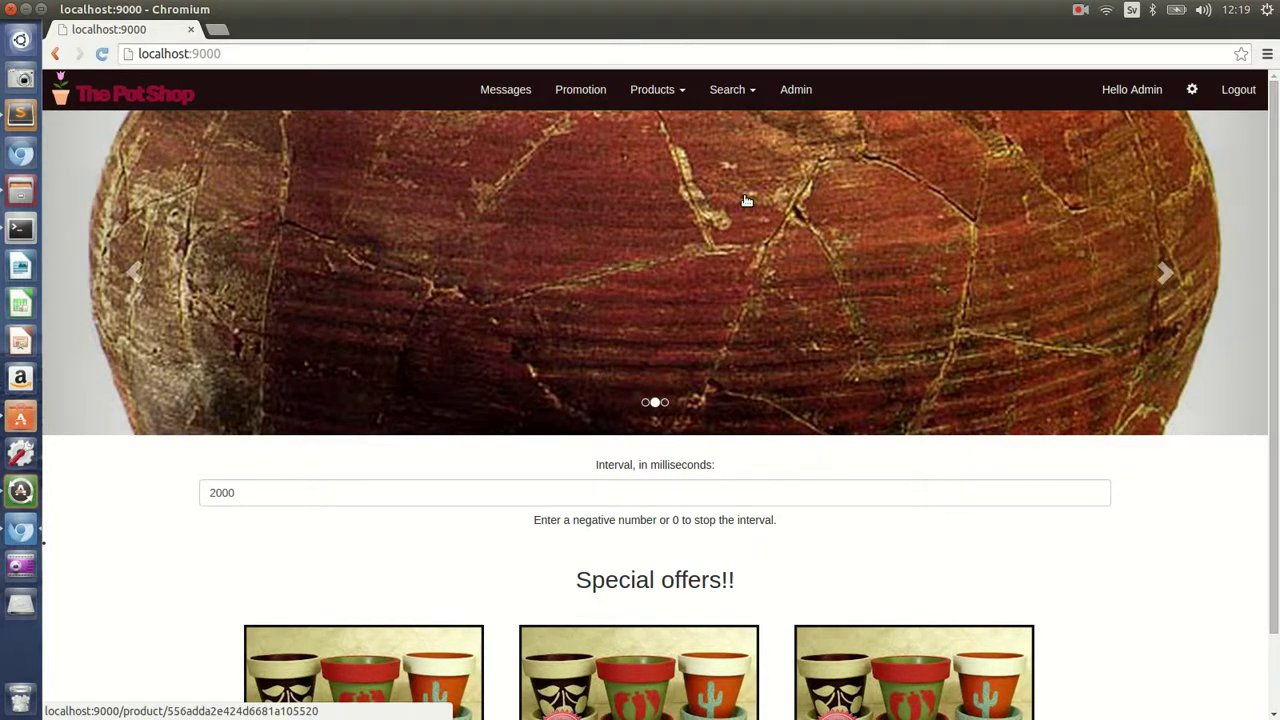
{"action": "scroll", "coordinate": [745, 200], "scroll_direction": "down", "scroll_amount": 2}
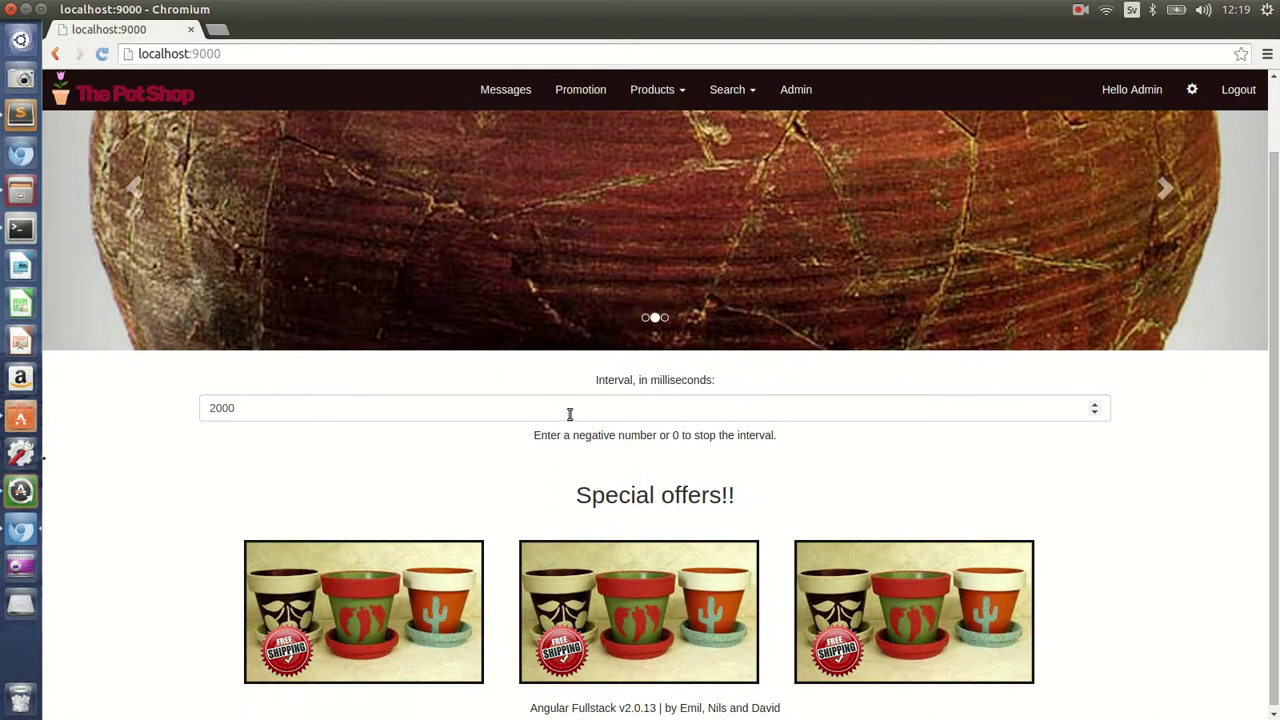
- Change the carousel interval from 2000 to 5000 milliseconds
{"action": "left_click", "coordinate": [554, 405]}
{"action": "scroll", "coordinate": [554, 405], "scroll_direction": "up", "scroll_amount": 2}
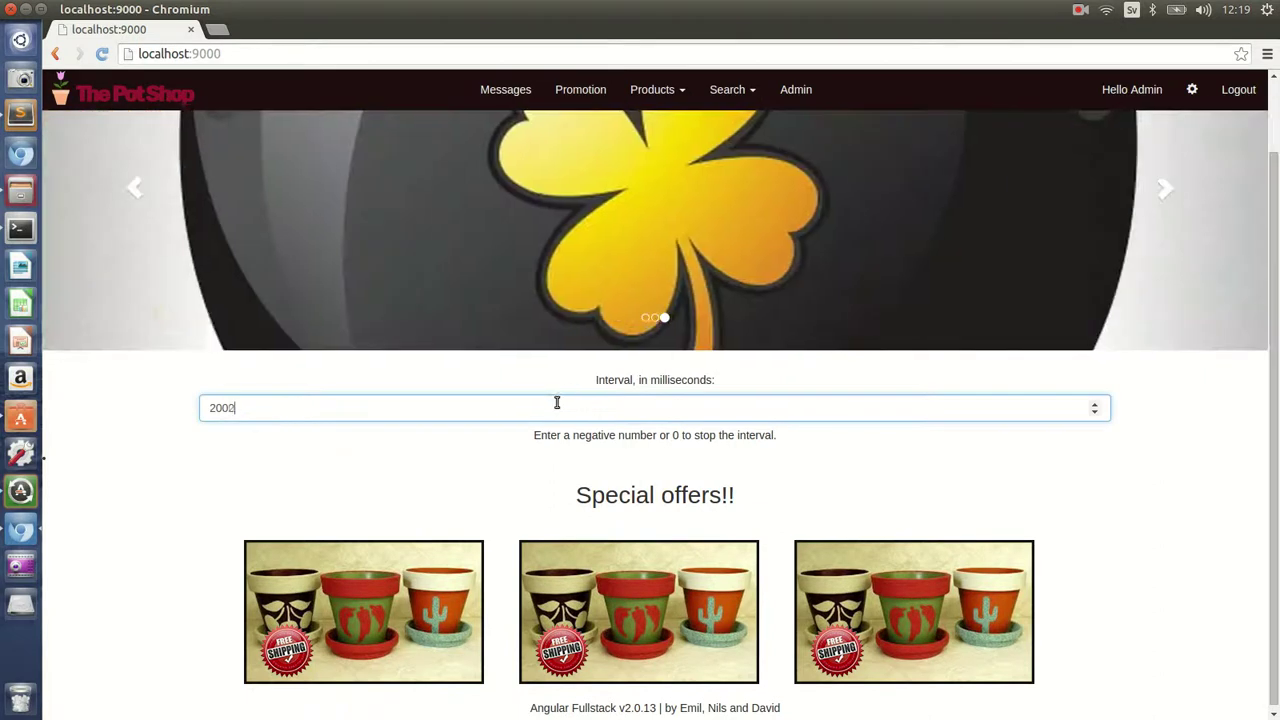
{"action": "scroll", "coordinate": [534, 389], "scroll_direction": "up", "scroll_amount": 1}
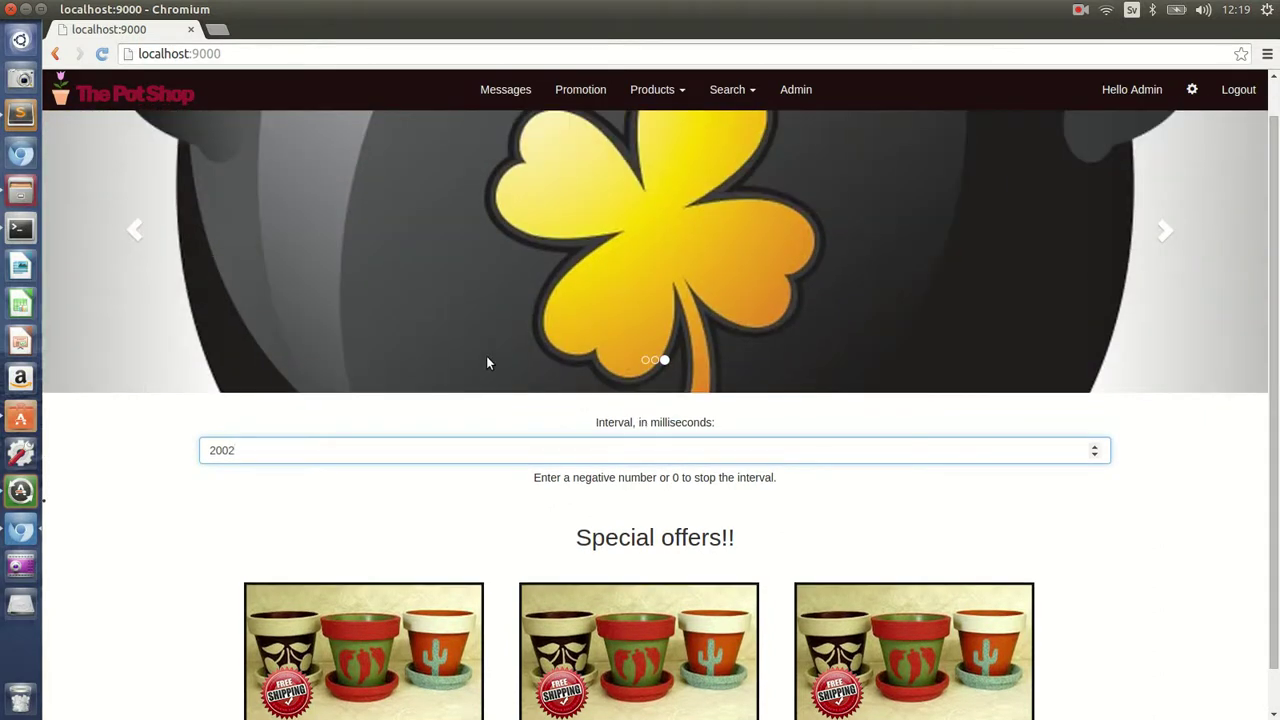
{"action": "key", "text": "BackSpace"}
{"action": "key", "text": "BackSpace"}
{"action": "key", "text": "BackSpace"}
{"action": "key", "text": "BackSpace"}
{"action": "type", "text": "5000"}
{"action": "left_click", "coordinate": [1163, 541]}
{"action": "scroll", "coordinate": [1160, 530], "scroll_direction": "up", "scroll_amount": 1}
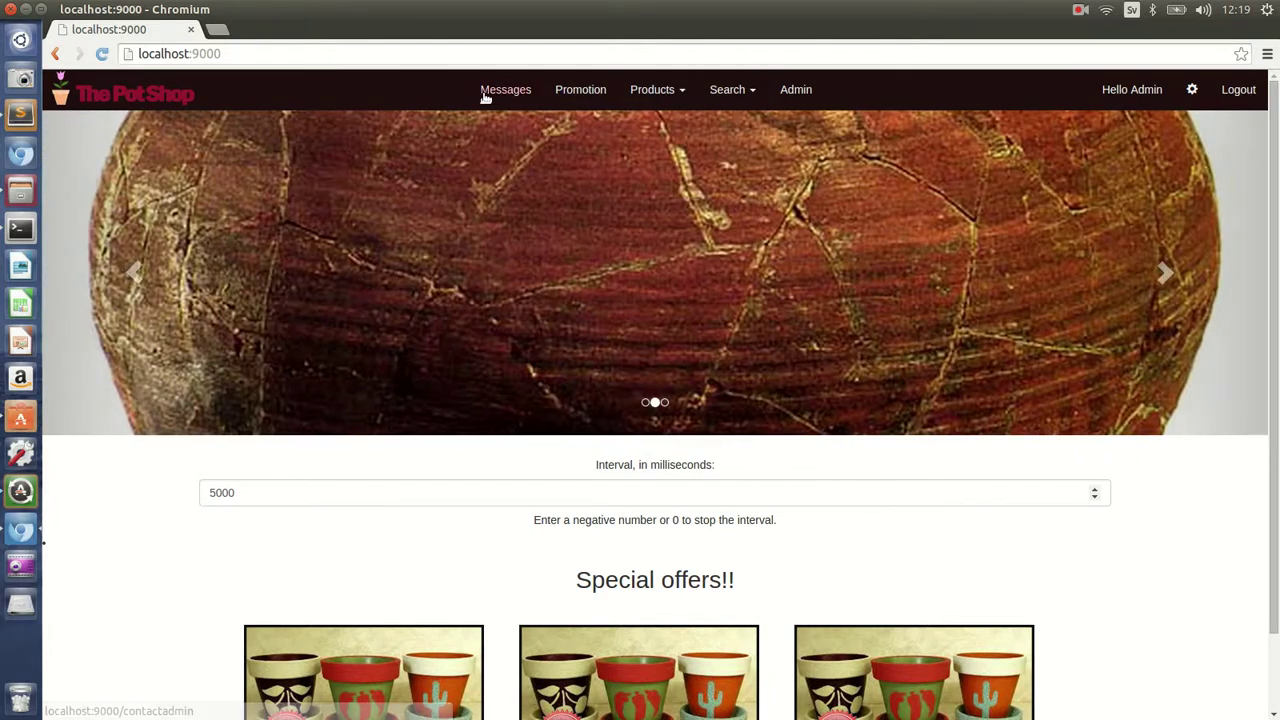
- Open Messages, then expand and collapse the second message, 'I really like your shop'
{"action": "left_click", "coordinate": [485, 95]}
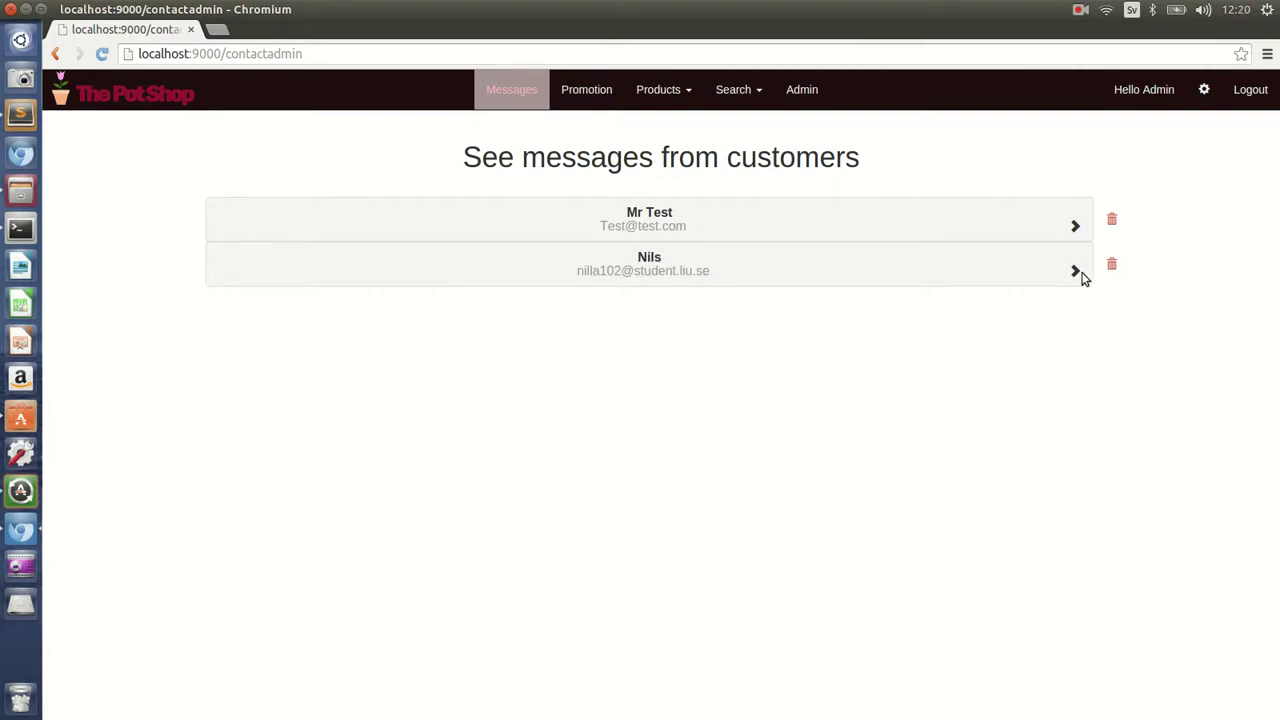
{"action": "left_click", "coordinate": [570, 262]}
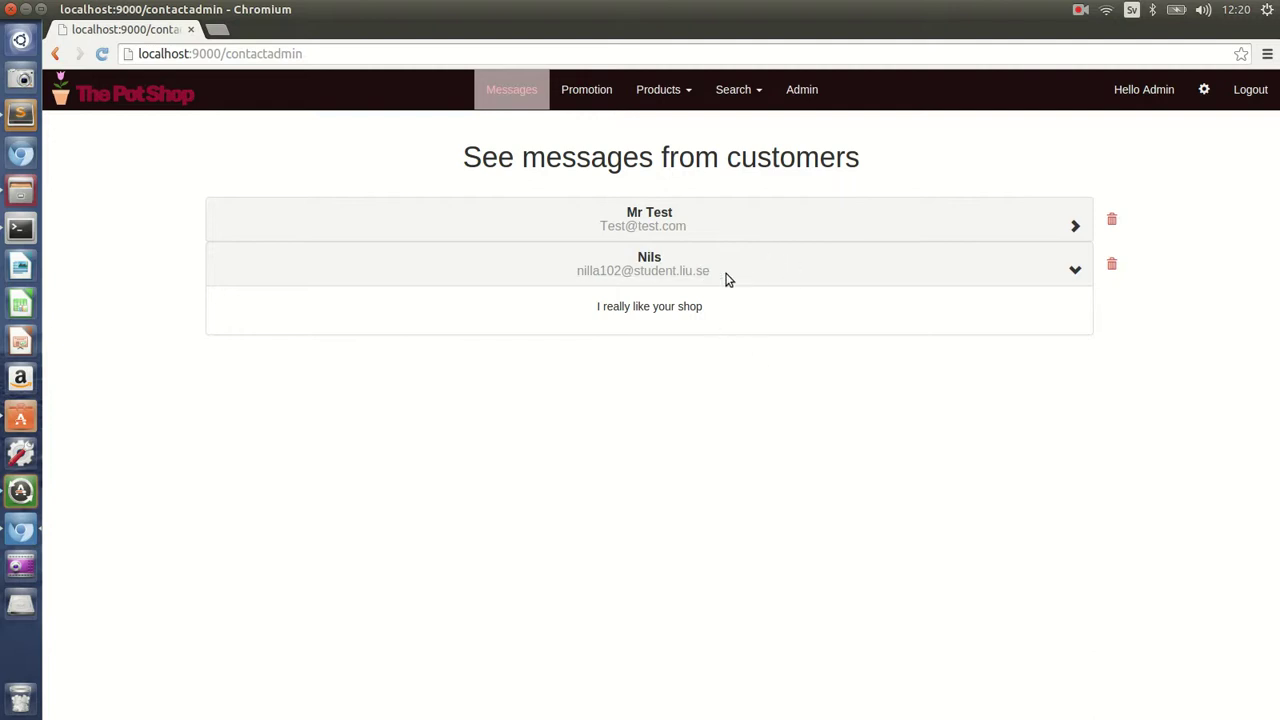
{"action": "left_click", "coordinate": [1075, 271]}
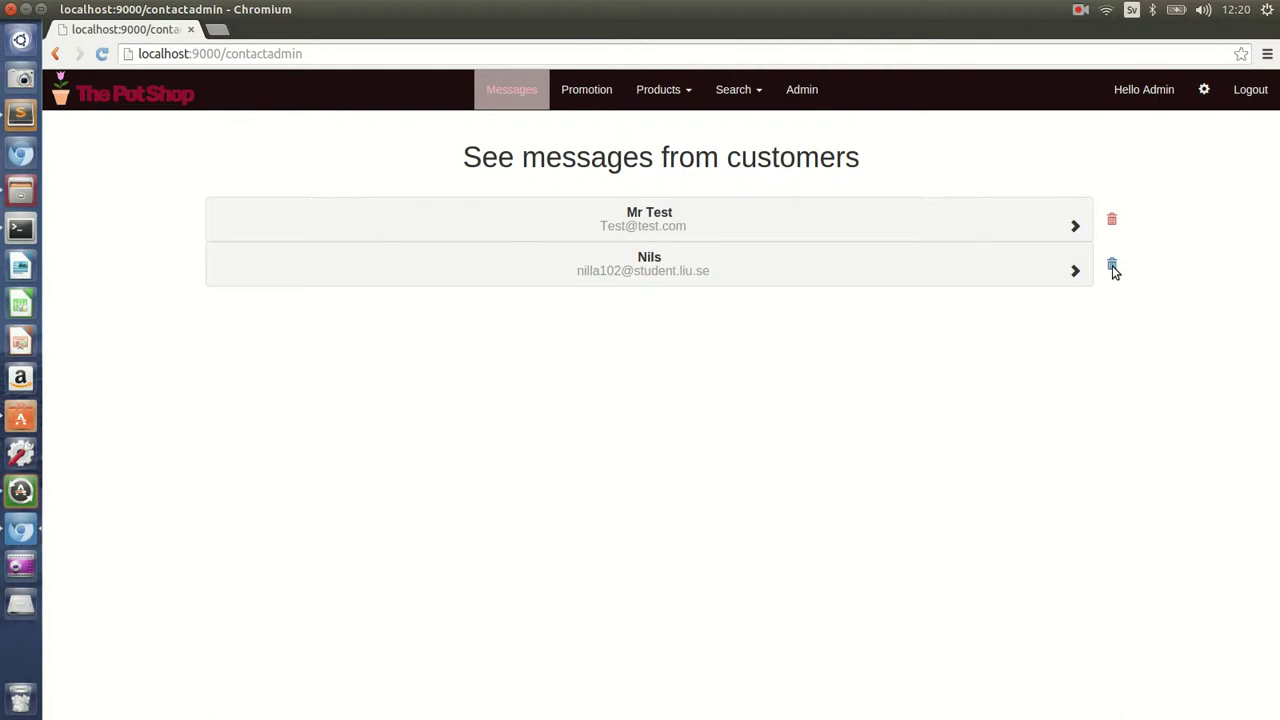
- Delete the second customer message with its trash icon, leaving one message
{"action": "left_click", "coordinate": [1114, 268]}
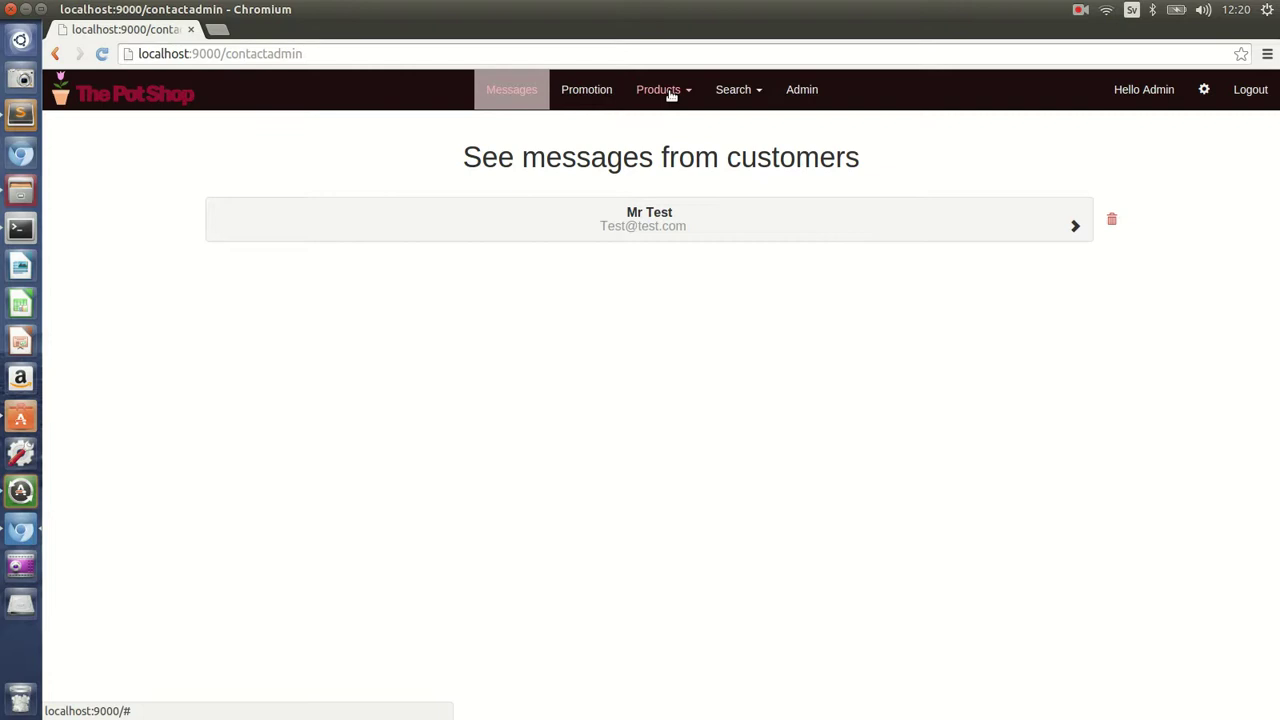
{"action": "left_click", "coordinate": [672, 95]}
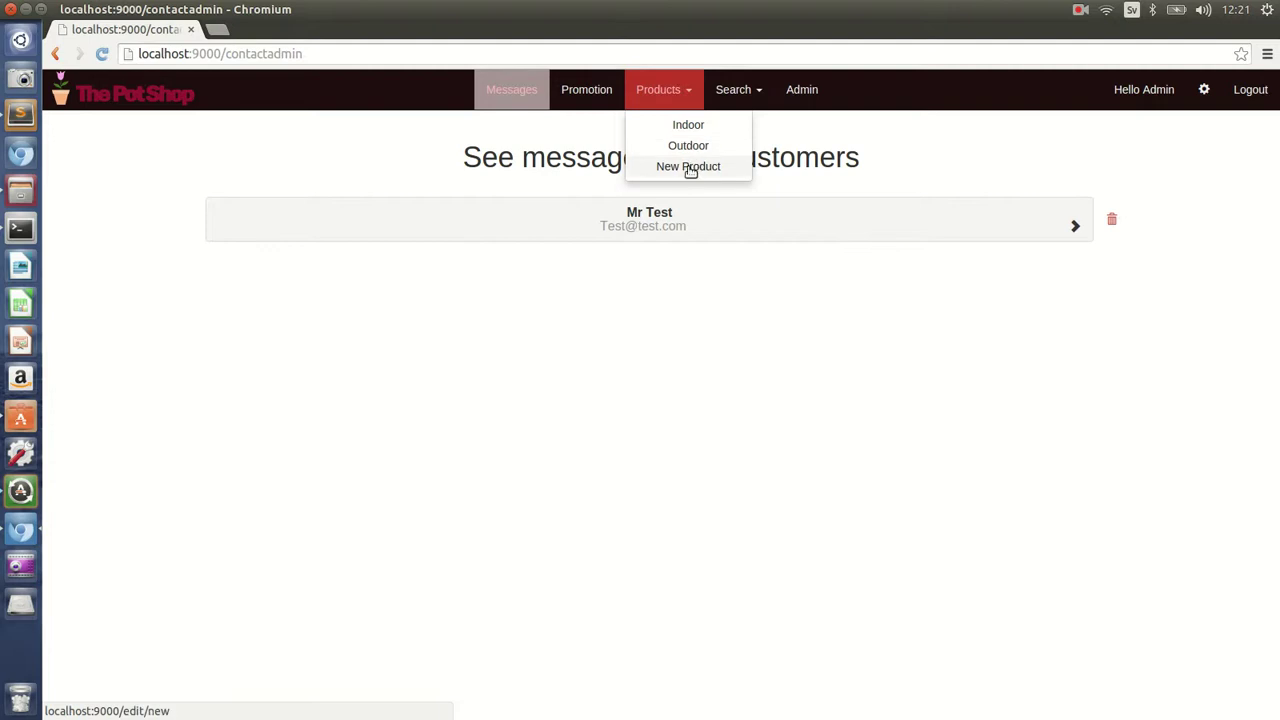
- Start a new product and attach the yeoman.png image
{"action": "left_click", "coordinate": [688, 166]}
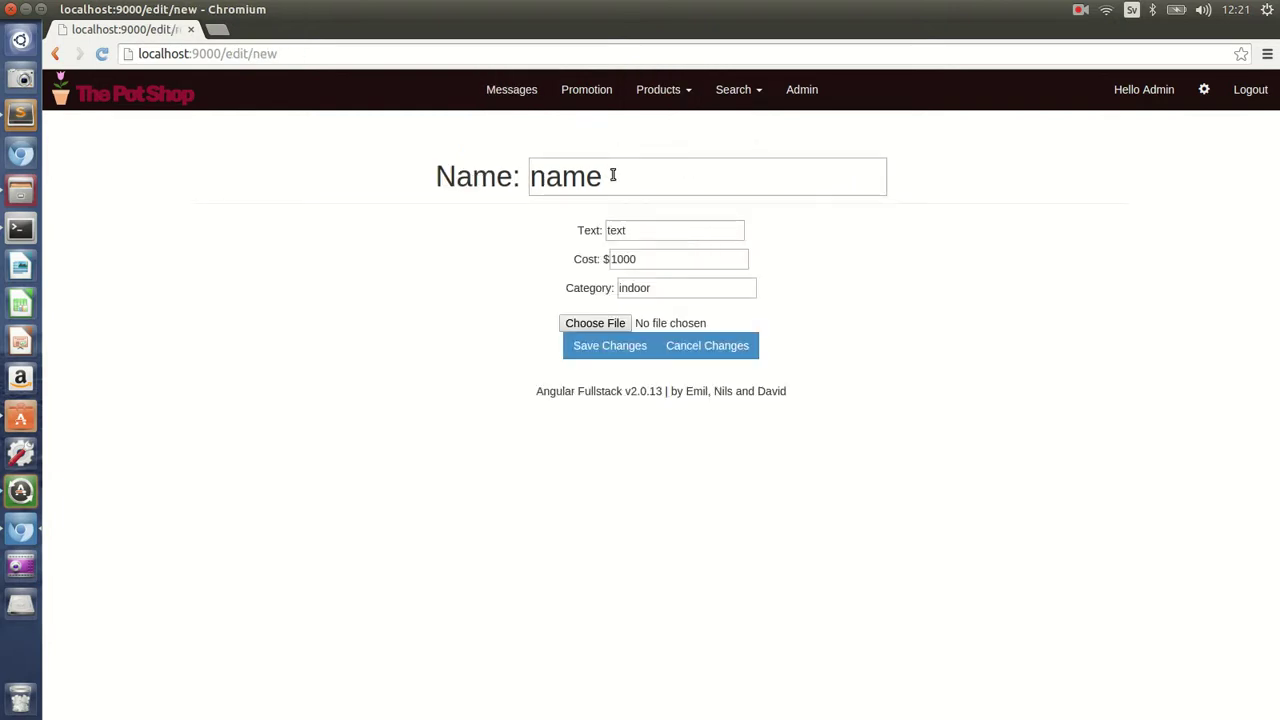
{"action": "left_click", "coordinate": [596, 323]}
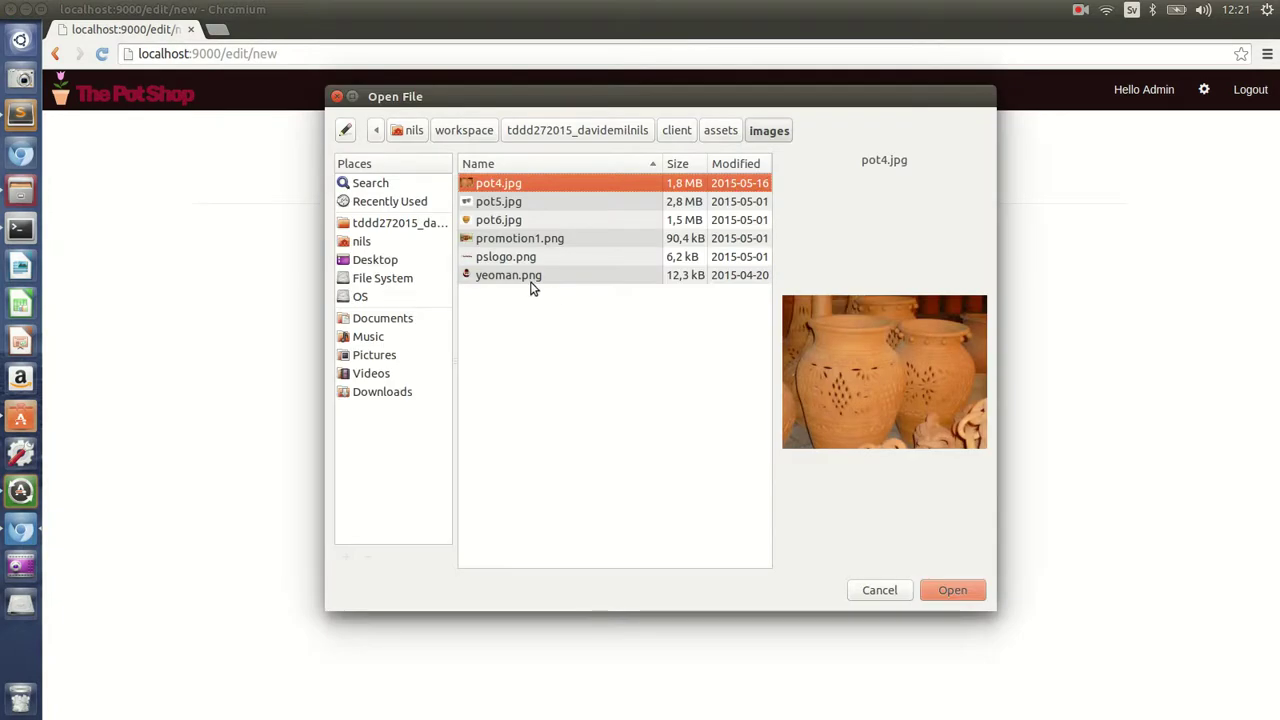
{"action": "left_click", "coordinate": [530, 278]}
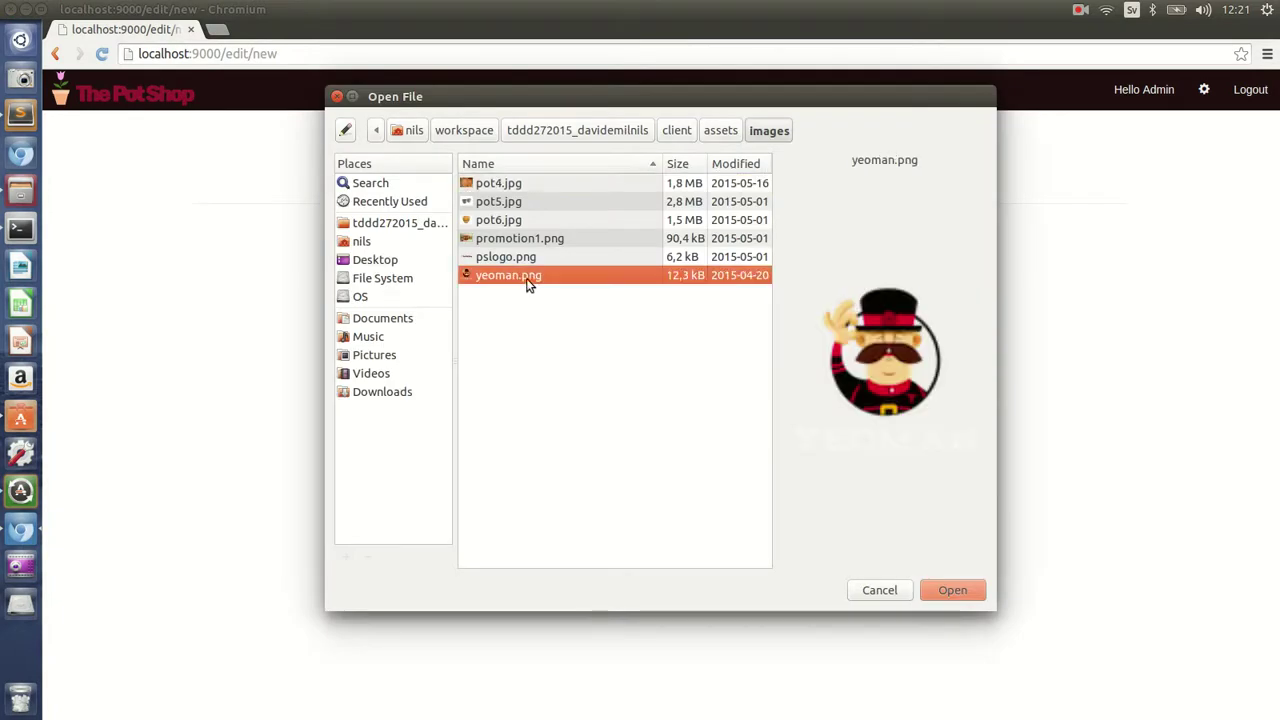
{"action": "left_click", "coordinate": [953, 590]}
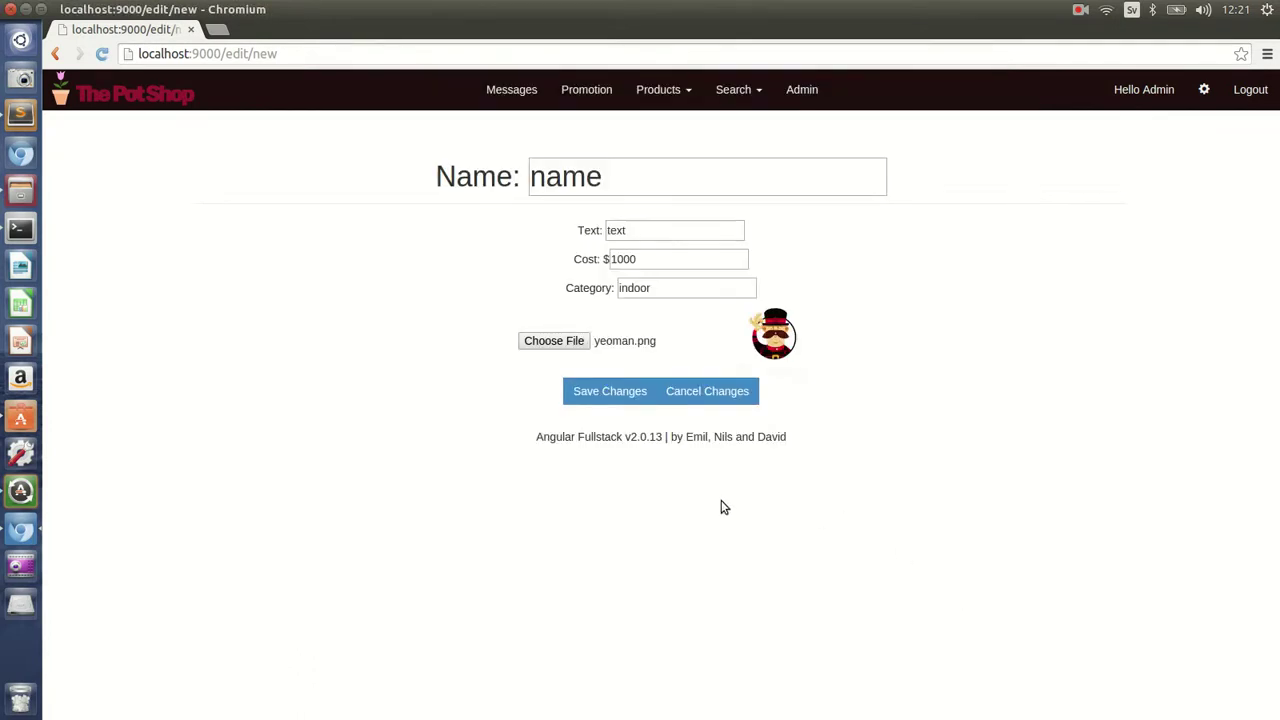
- Set the product name to Yeoman, text 'He is funny', and cost 4000
{"action": "left_click_drag", "start_coordinate": [600, 176], "coordinate": [518, 186]}
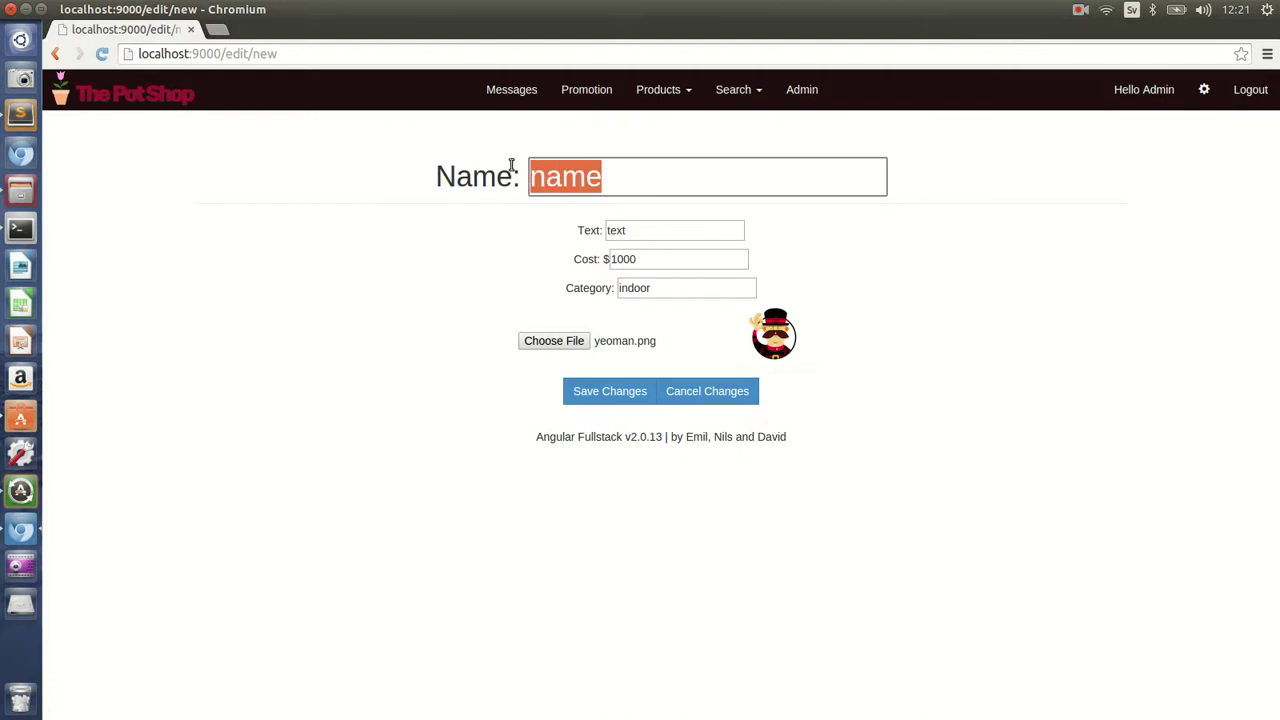
{"action": "type", "text": "Yeoman"}
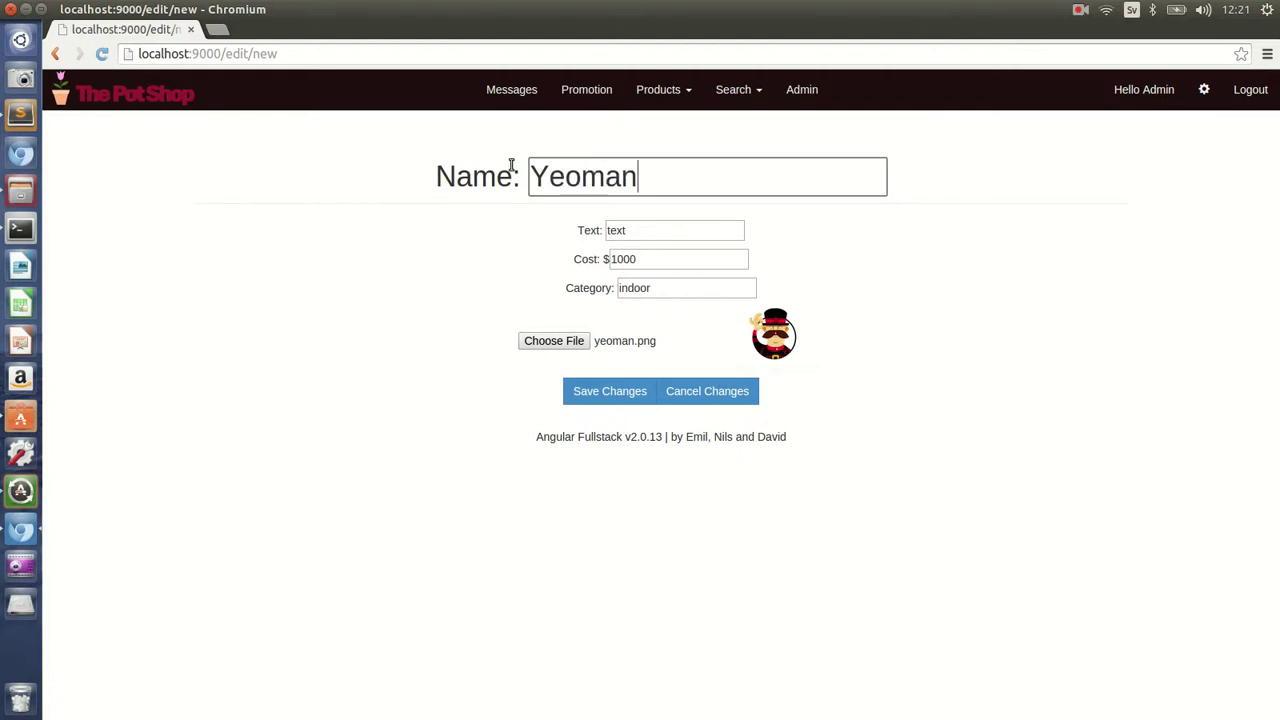
{"action": "double_click", "coordinate": [637, 234]}
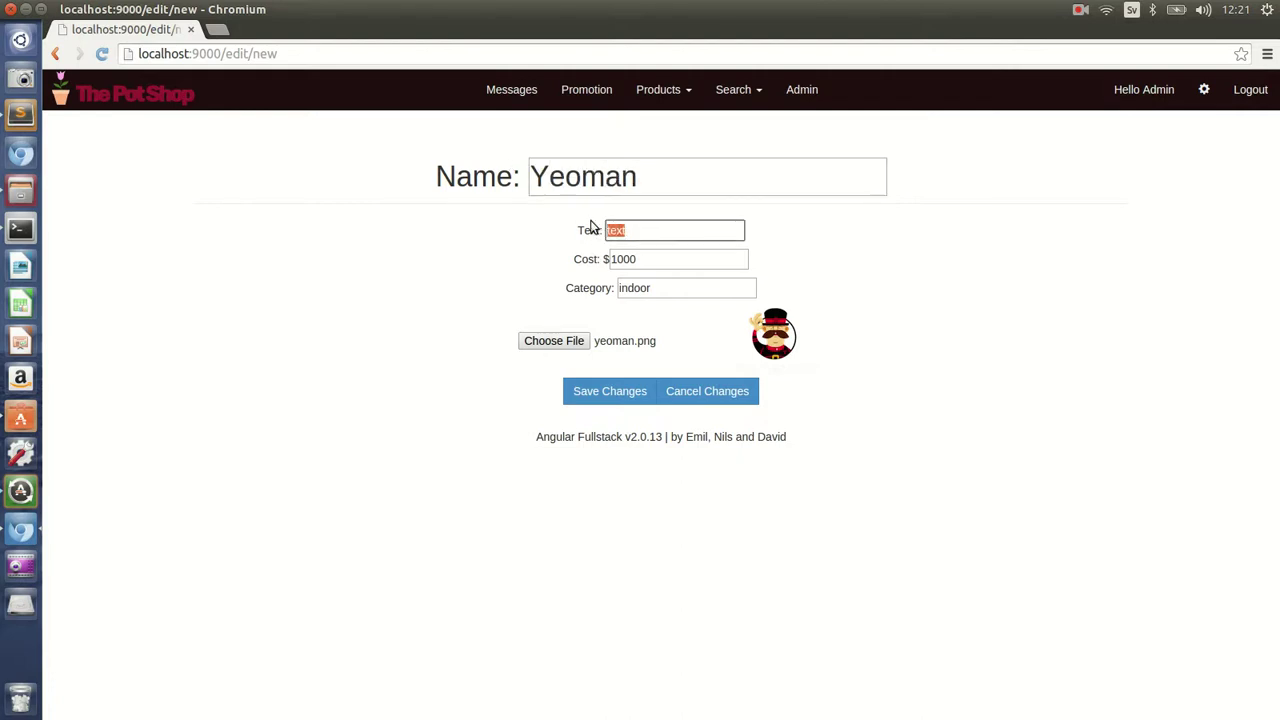
{"action": "key", "text": "BackSpace"}
{"action": "type", "text": "He is funny"}
{"action": "key", "text": "Tab"}
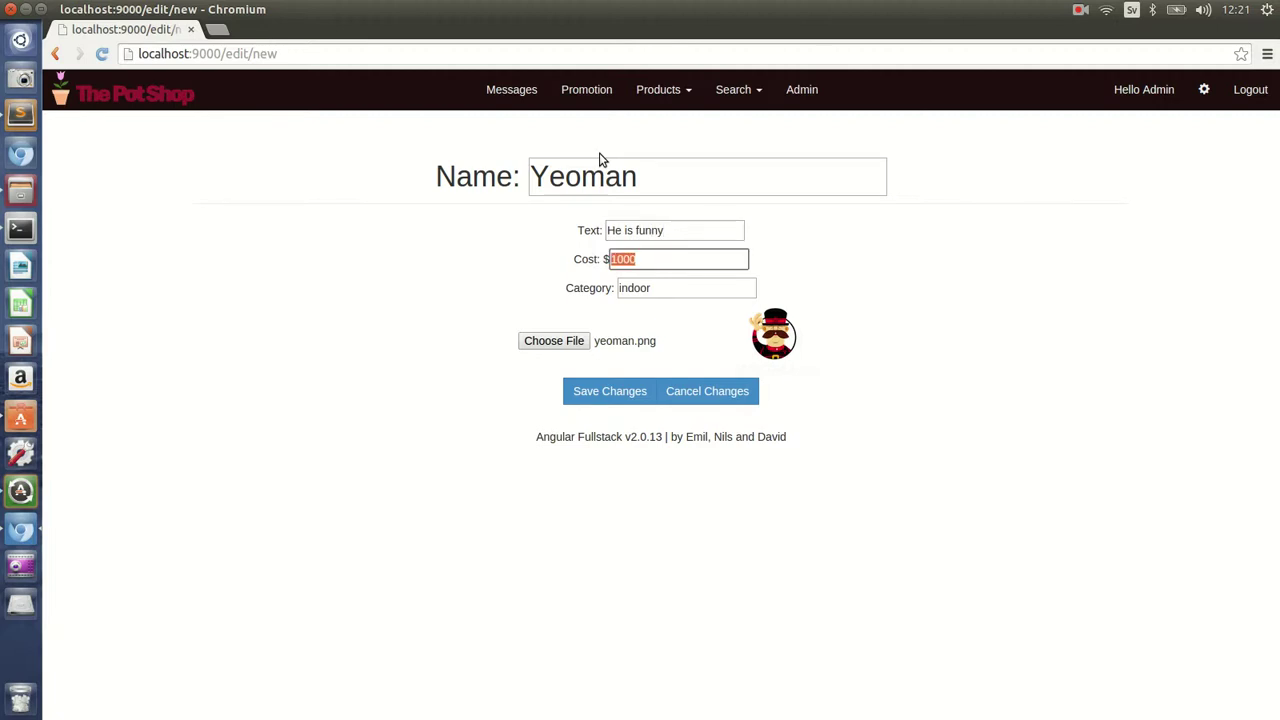
{"action": "key", "text": "BackSpace"}
{"action": "type", "text": "4000"}
{"action": "left_click", "coordinate": [659, 290]}
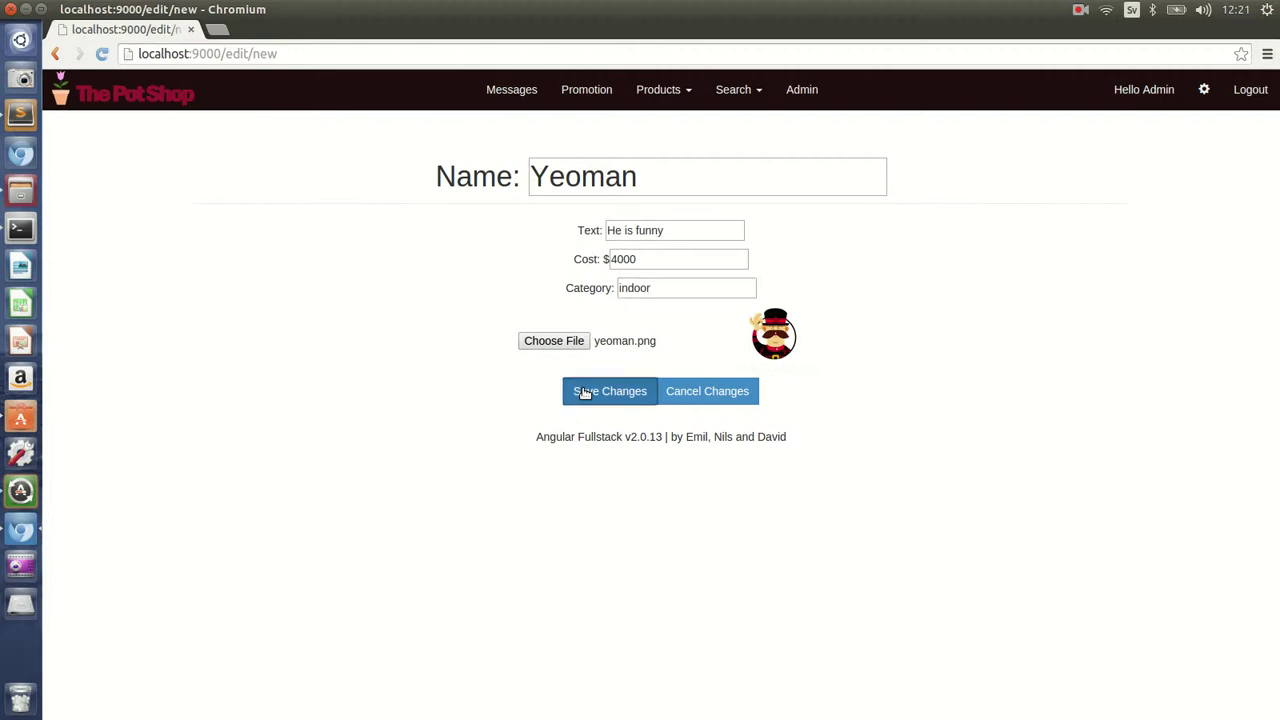
- Save the Yeoman product, then open its page from Products > Indoor
{"action": "left_click", "coordinate": [585, 393]}
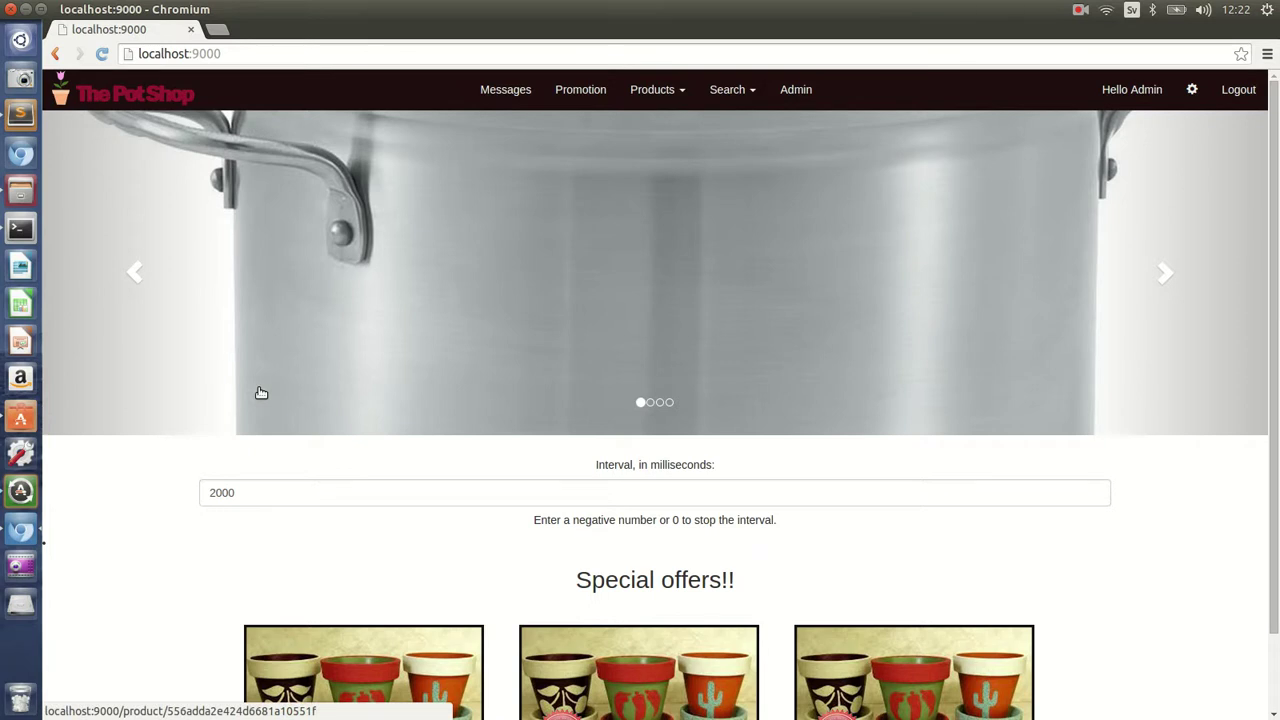
{"action": "left_click", "coordinate": [676, 90]}
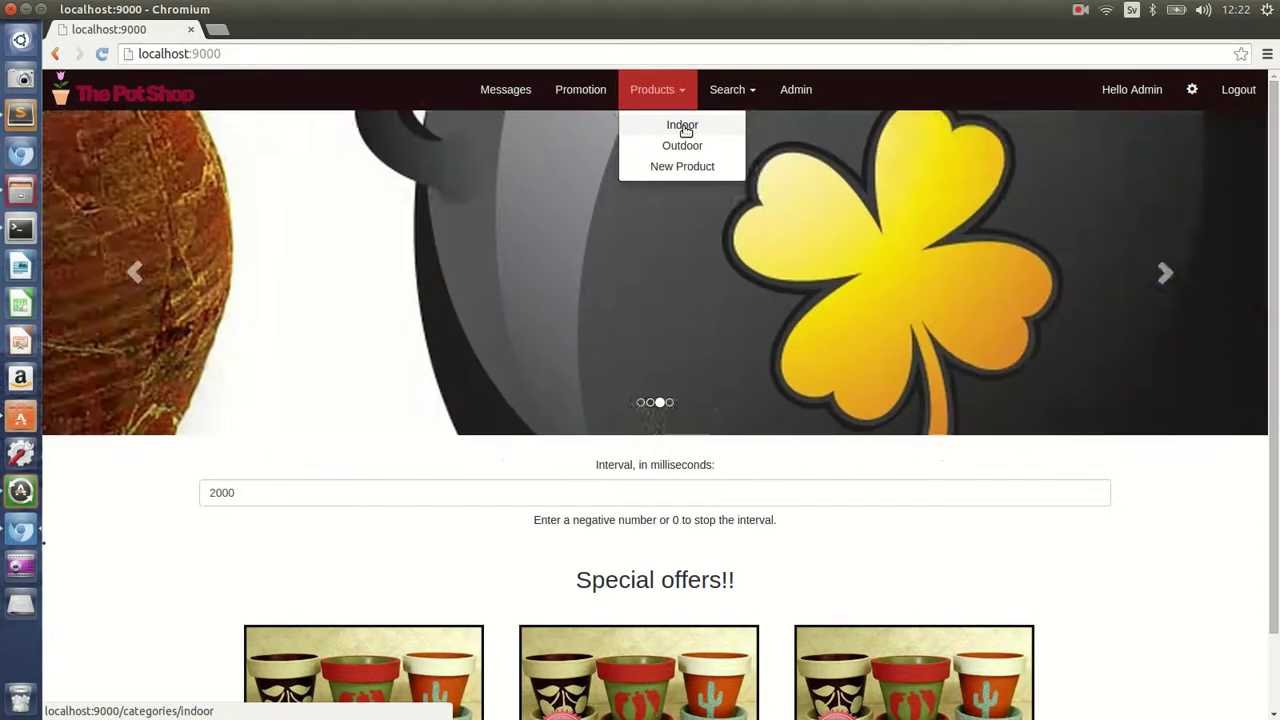
{"action": "left_click", "coordinate": [684, 128]}
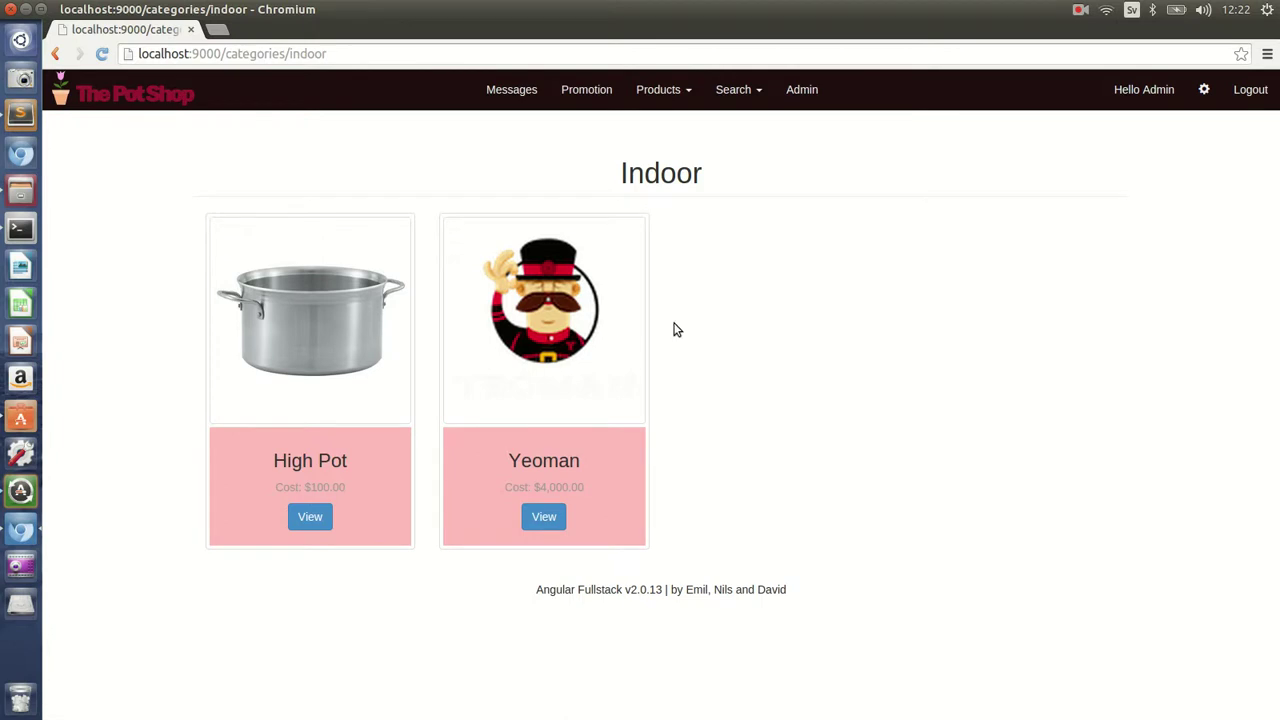
{"action": "left_click", "coordinate": [668, 90]}
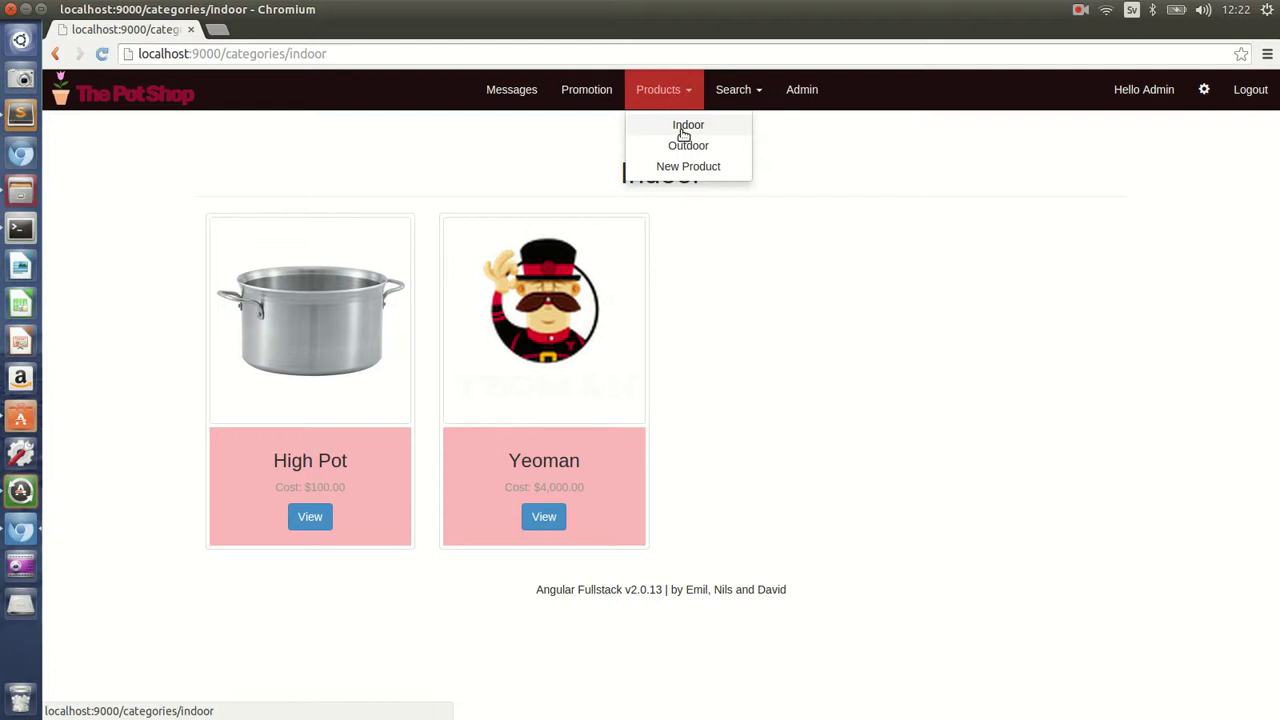
{"action": "left_click", "coordinate": [795, 283]}
{"action": "left_click", "coordinate": [544, 517]}
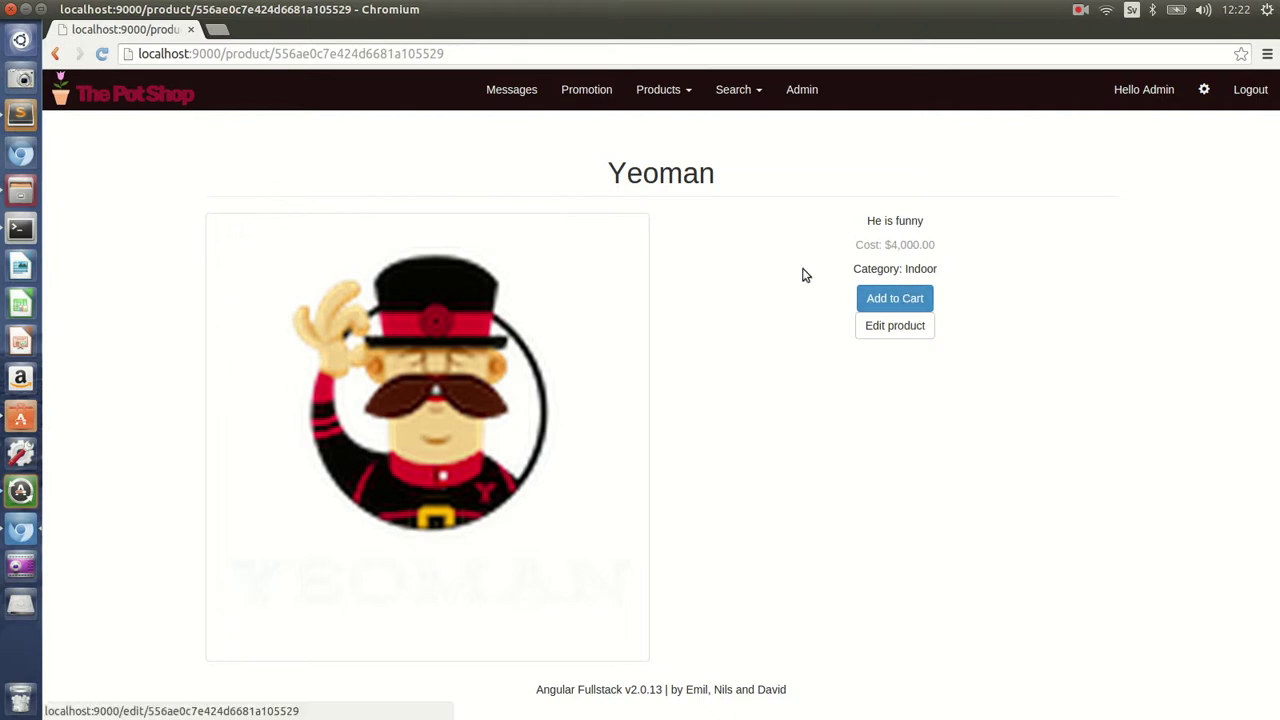
- Open the Pot of Gold edit form from the Outdoor products
{"action": "left_click", "coordinate": [674, 95]}
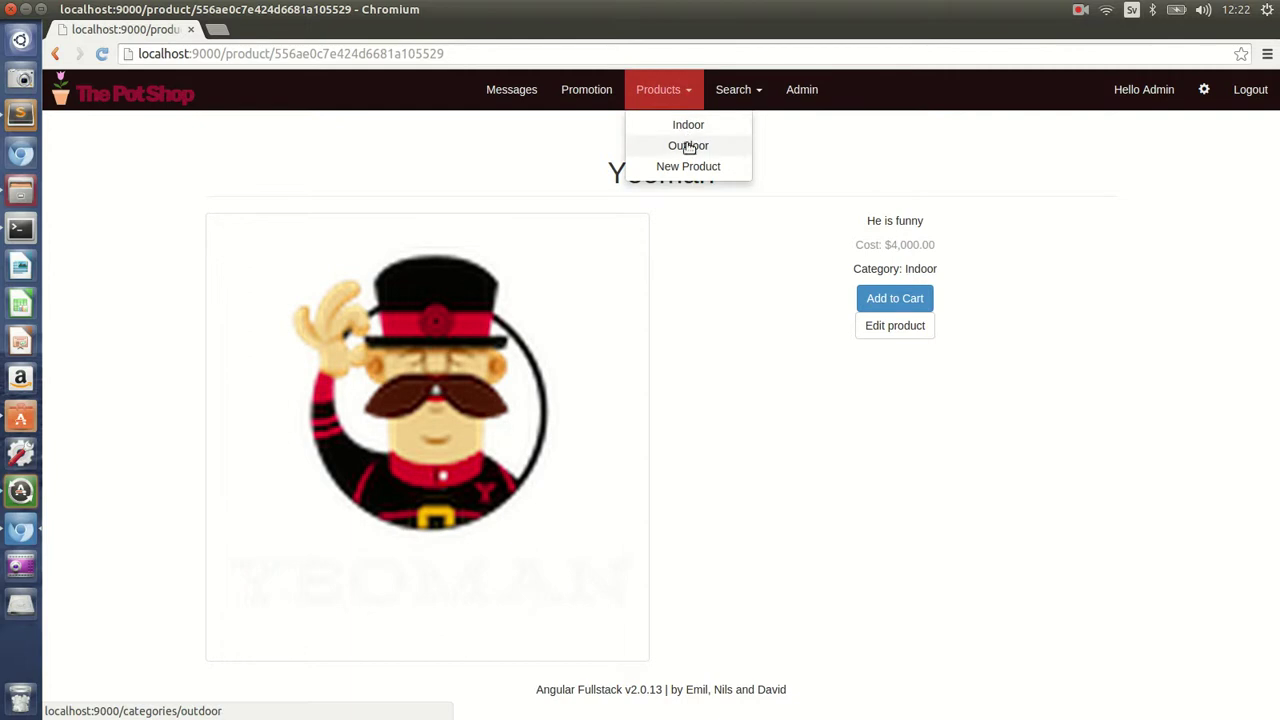
{"action": "left_click", "coordinate": [688, 146]}
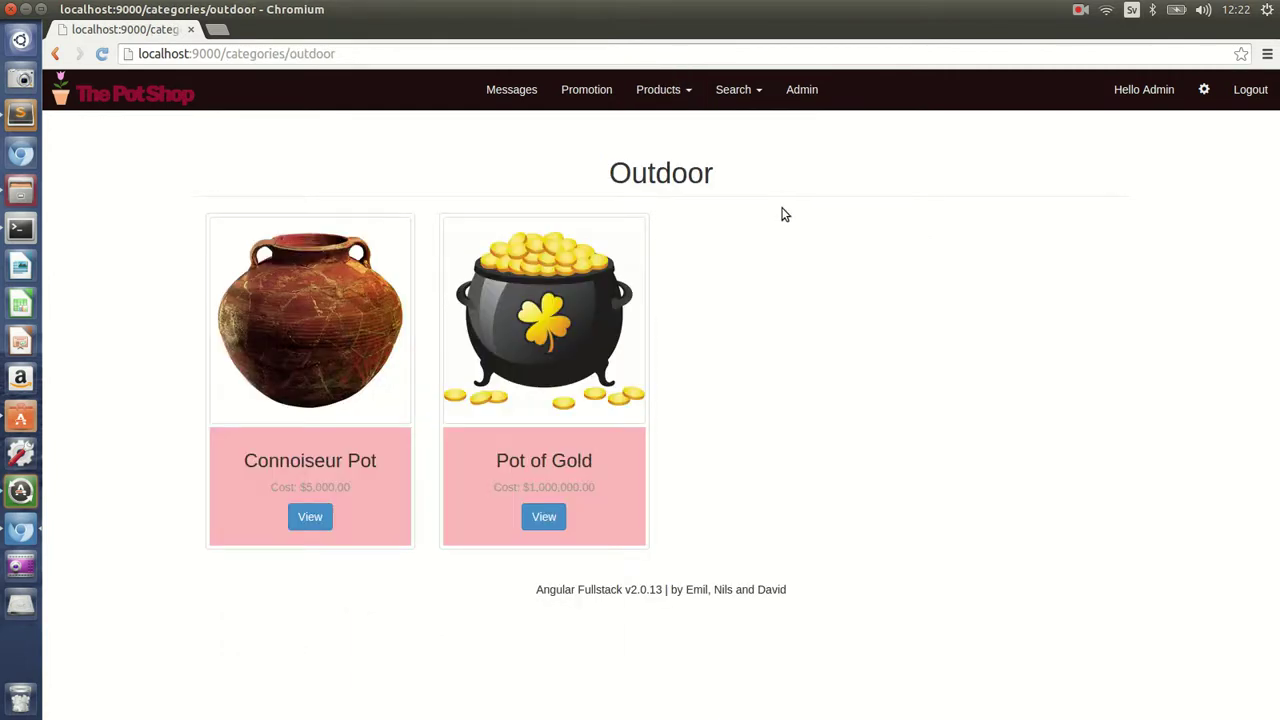
{"action": "left_click", "coordinate": [544, 517]}
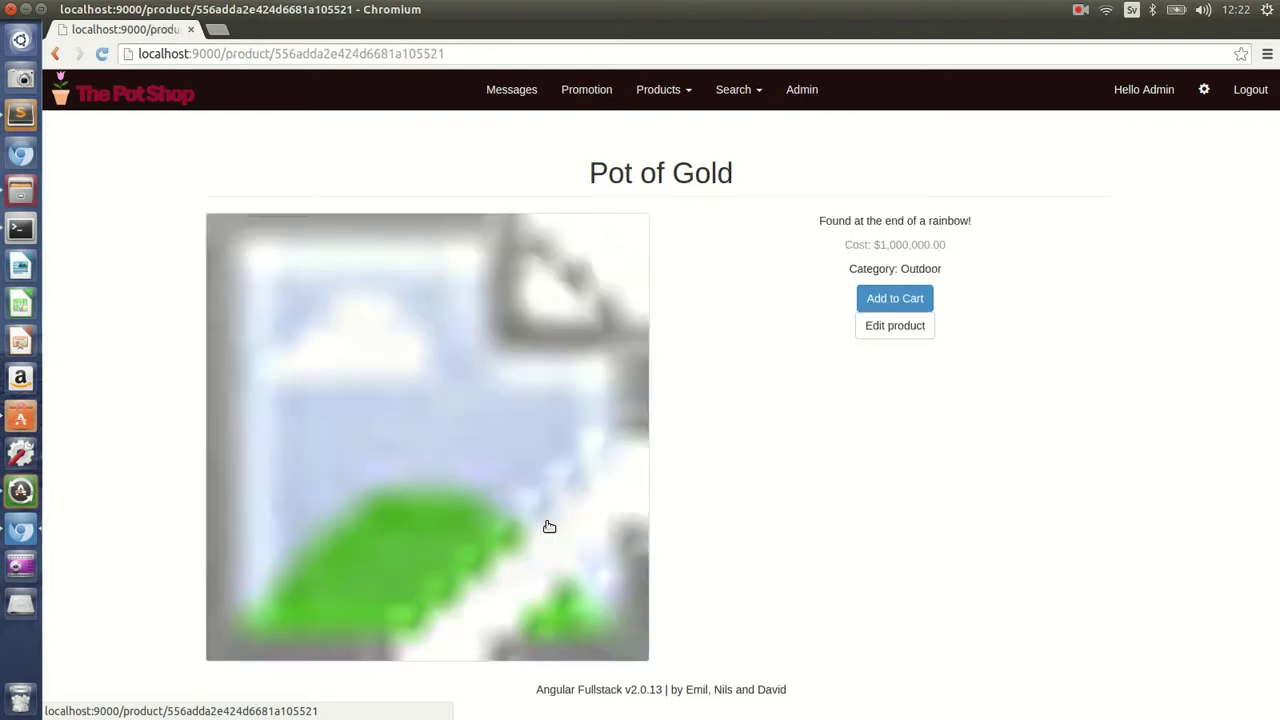
{"action": "left_click", "coordinate": [893, 328]}
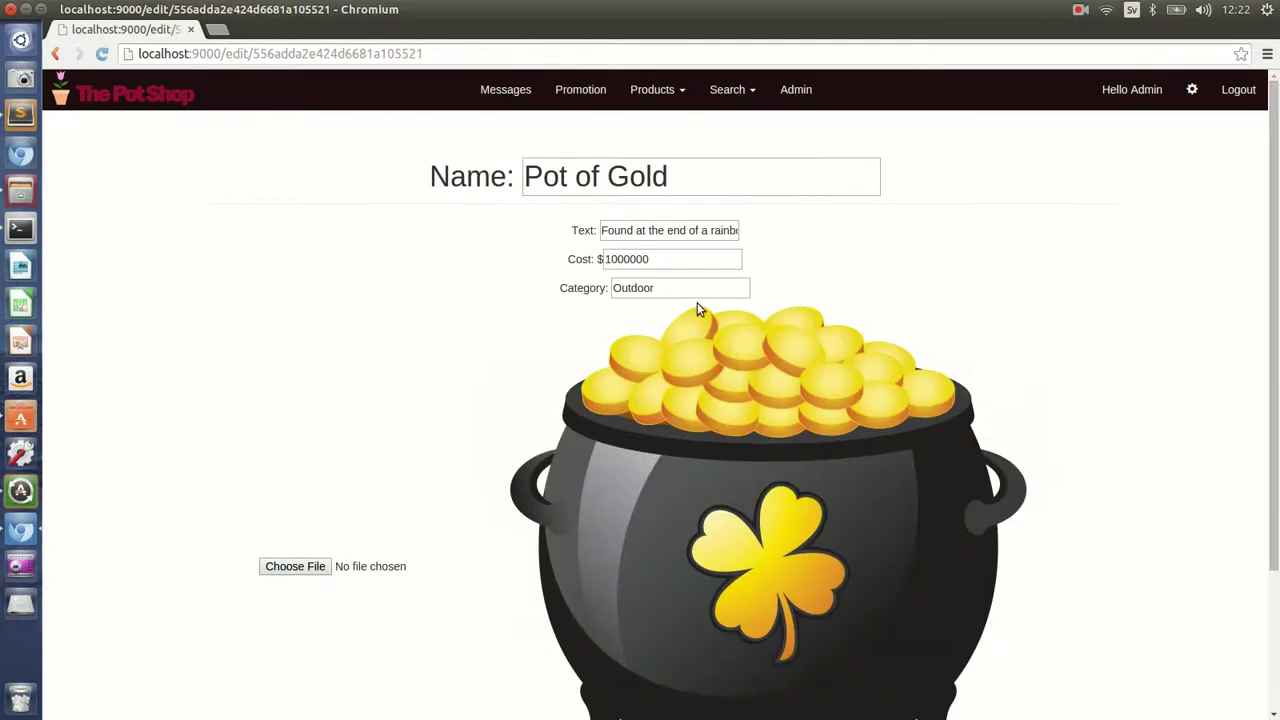
{"action": "scroll", "coordinate": [697, 305], "scroll_direction": "down", "scroll_amount": 3}
{"action": "scroll", "coordinate": [697, 305], "scroll_direction": "up", "scroll_amount": 3}
{"action": "scroll", "coordinate": [703, 305], "scroll_direction": "down", "scroll_amount": 2}
- Trim a trailing zero from the cost and replace the description with the barn note
{"action": "left_click", "coordinate": [674, 174]}
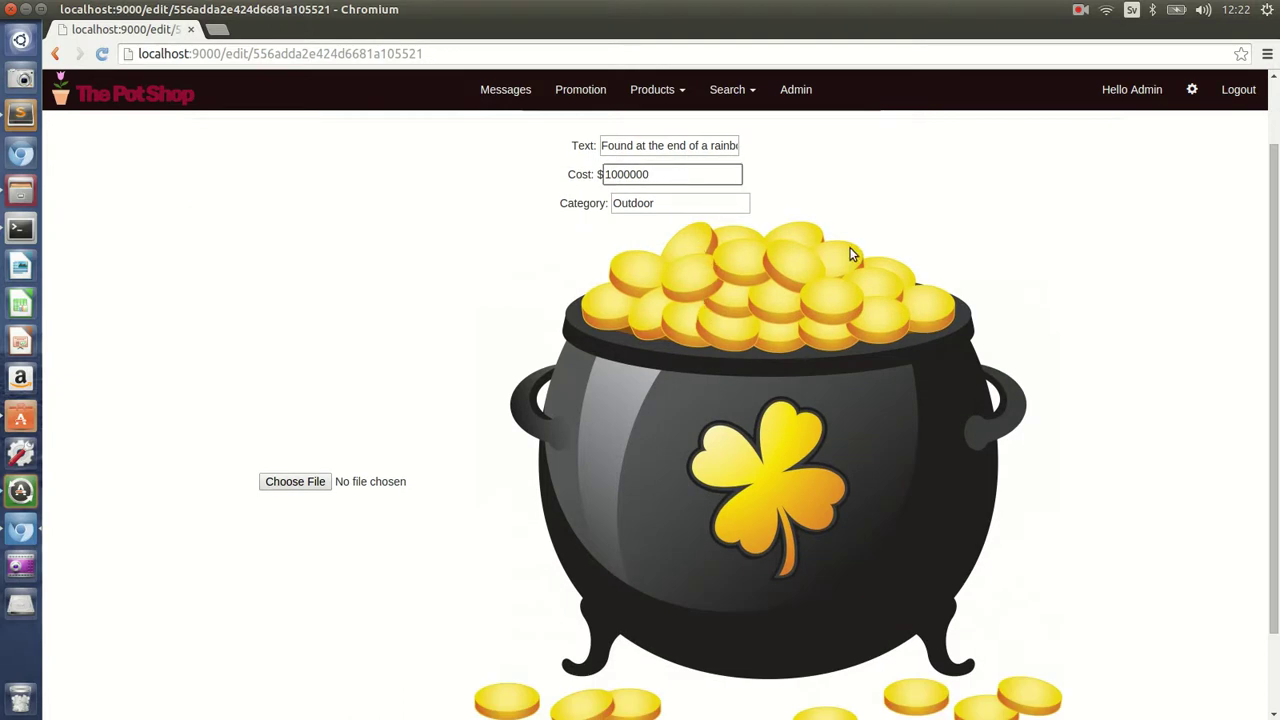
{"action": "key", "text": "BackSpace"}
{"action": "key", "text": "BackSpace"}
{"action": "scroll", "coordinate": [483, 277], "scroll_direction": "up", "scroll_amount": 2}
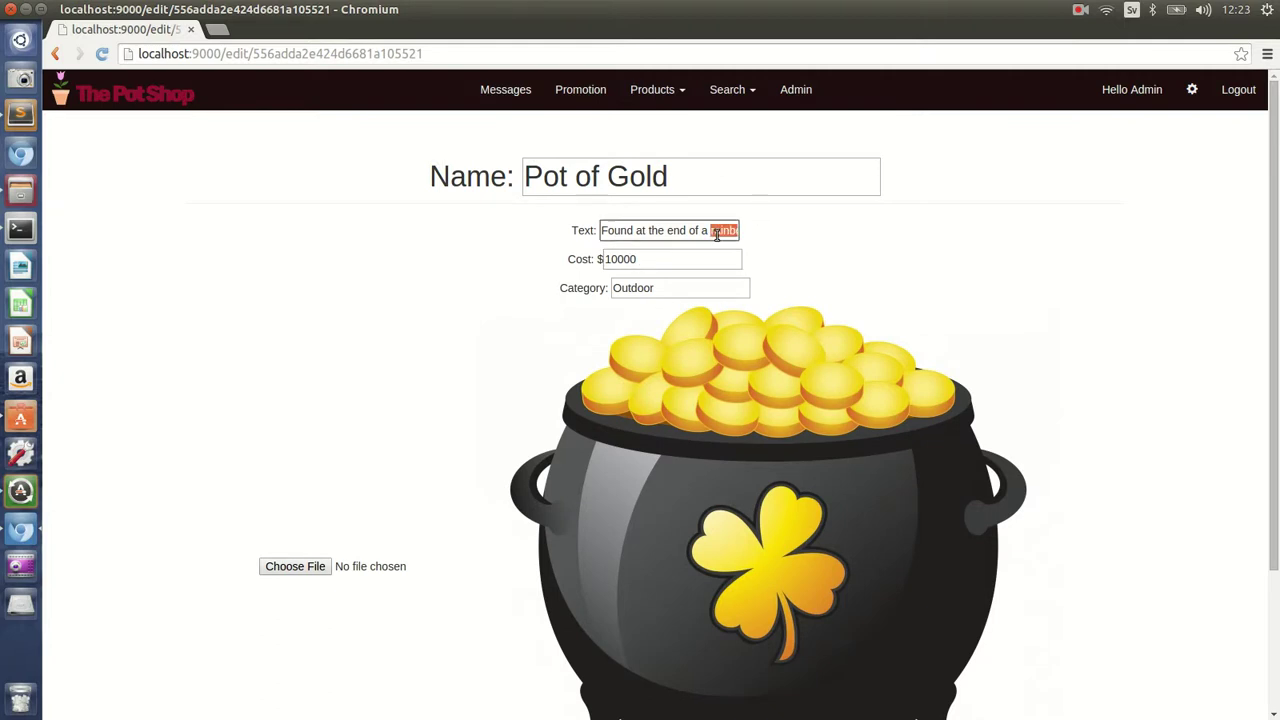
{"action": "triple_click", "coordinate": [716, 233]}
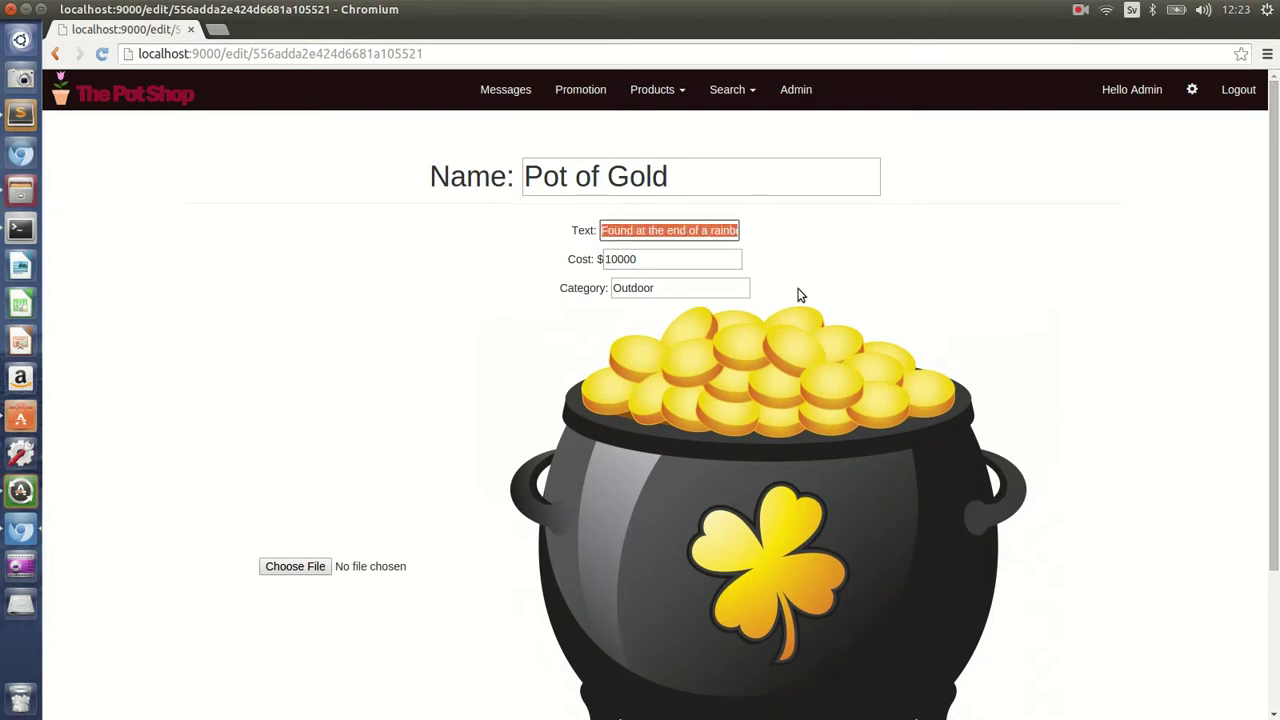
{"action": "type", "text": "It's"}
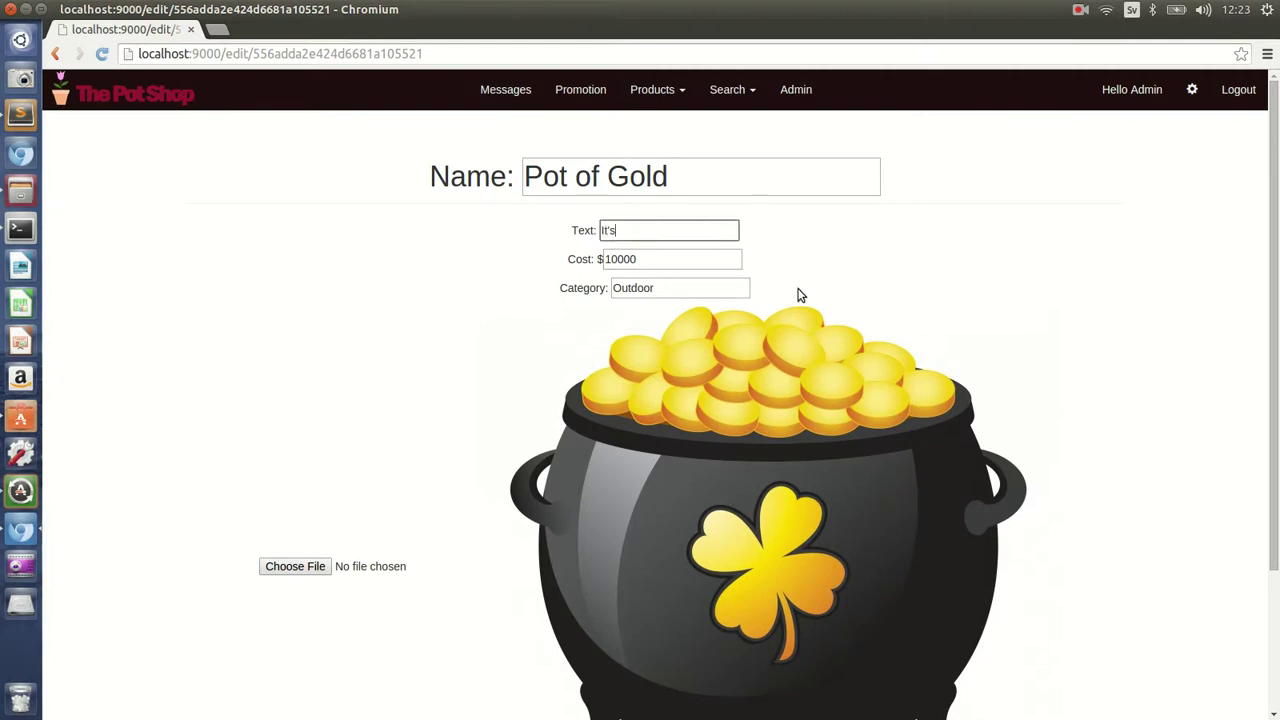
{"action": "type", "text": " in Nils barn"}
- Add the possessive 's to the barn description and save the Pot of Gold
{"action": "scroll", "coordinate": [849, 263], "scroll_direction": "down", "scroll_amount": 1}
{"action": "left_click", "coordinate": [651, 188]}
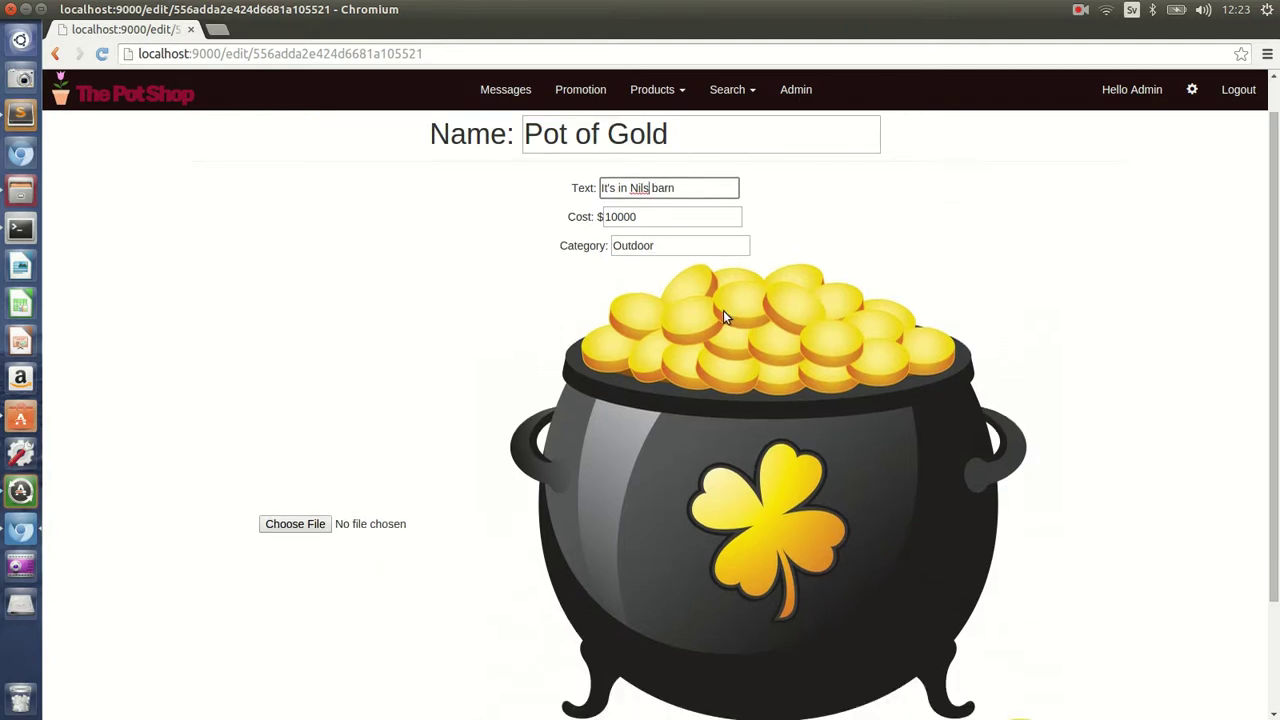
{"action": "type", "text": "'s"}
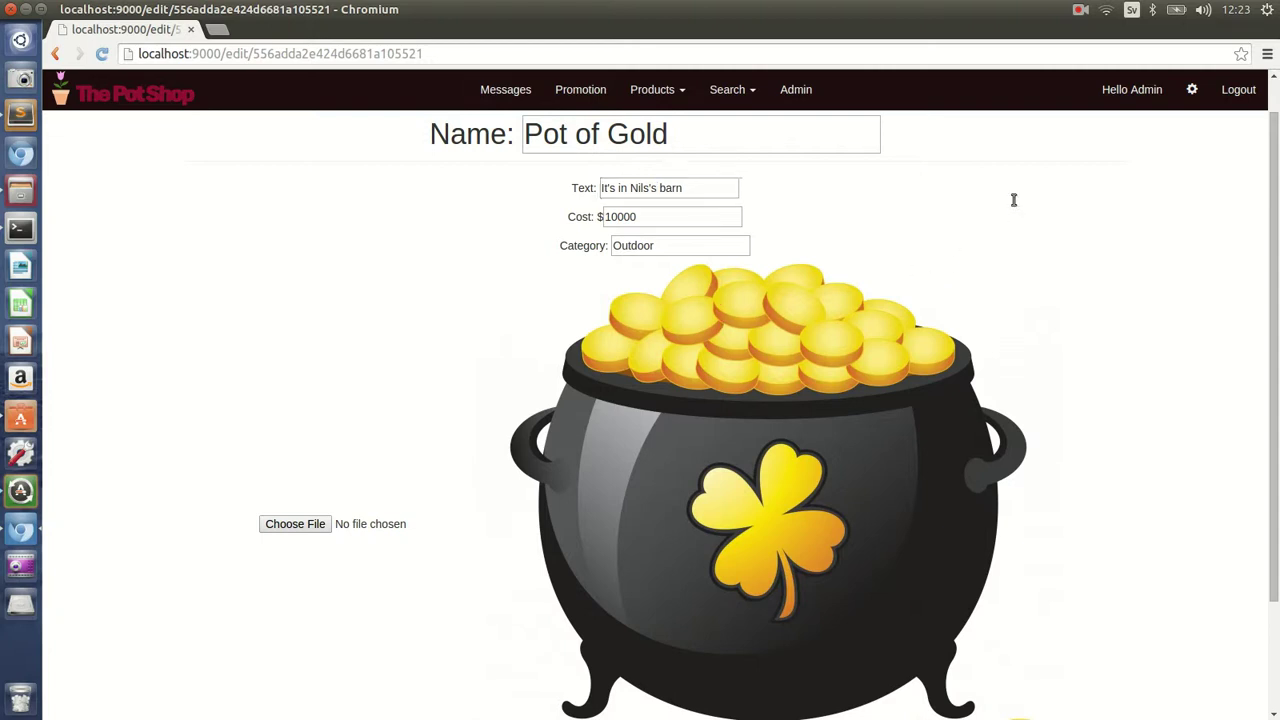
{"action": "left_click", "coordinate": [1010, 200]}
{"action": "scroll", "coordinate": [921, 273], "scroll_direction": "down", "scroll_amount": 3}
{"action": "left_click", "coordinate": [603, 658]}
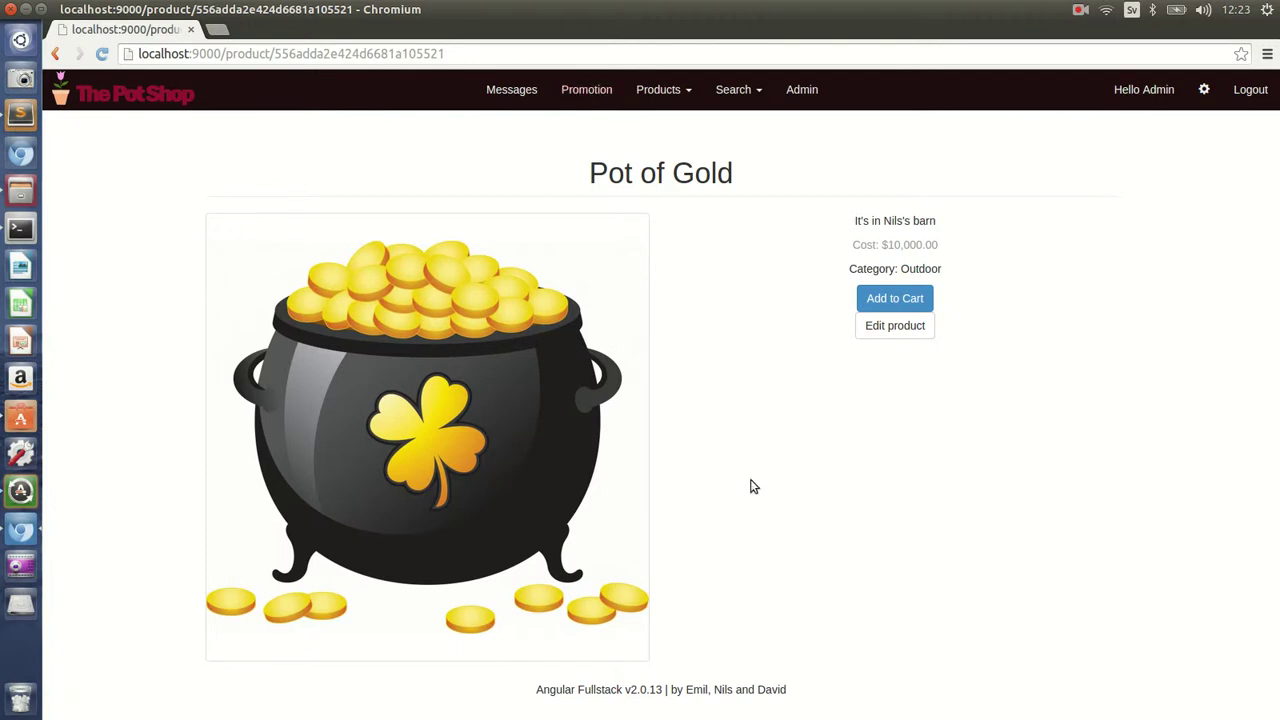
- Return to the home page and watch the image carousel cycle through its slides at 2000 ms
{"action": "left_click", "coordinate": [163, 100]}
{"action": "scroll", "coordinate": [528, 275], "scroll_direction": "down", "scroll_amount": 1}
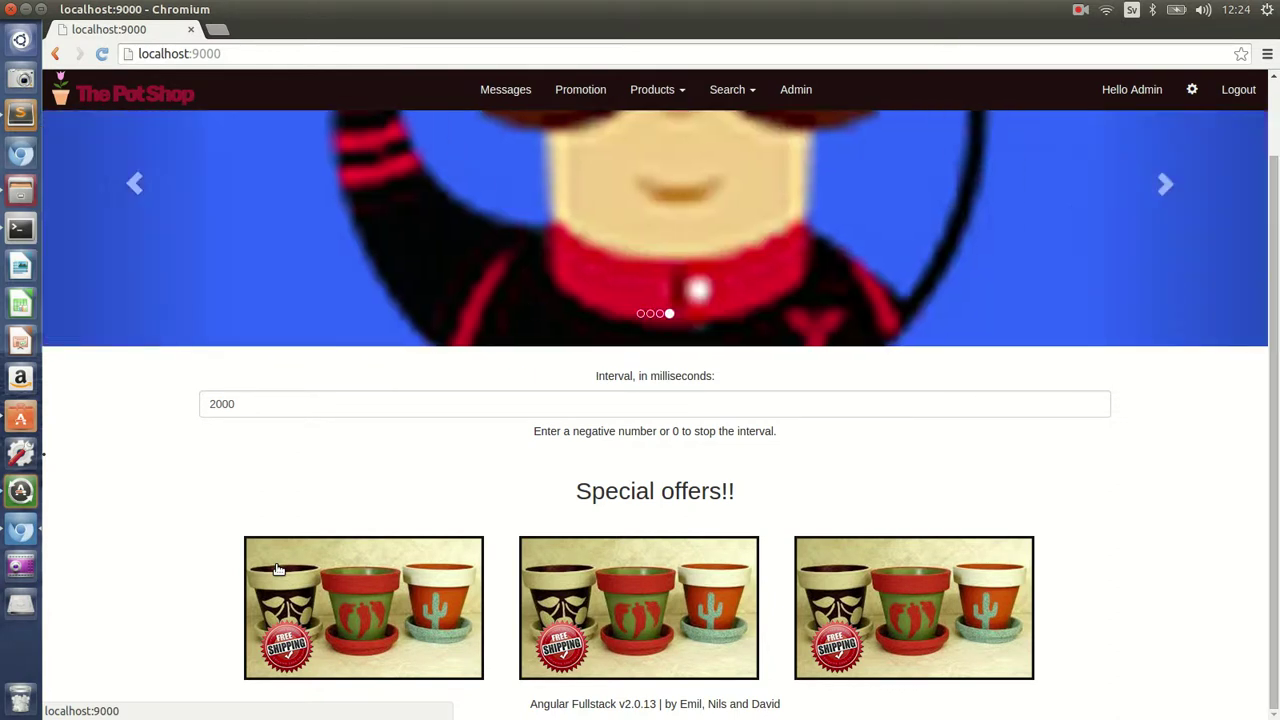
{"action": "scroll", "coordinate": [594, 427], "scroll_direction": "up", "scroll_amount": 2}
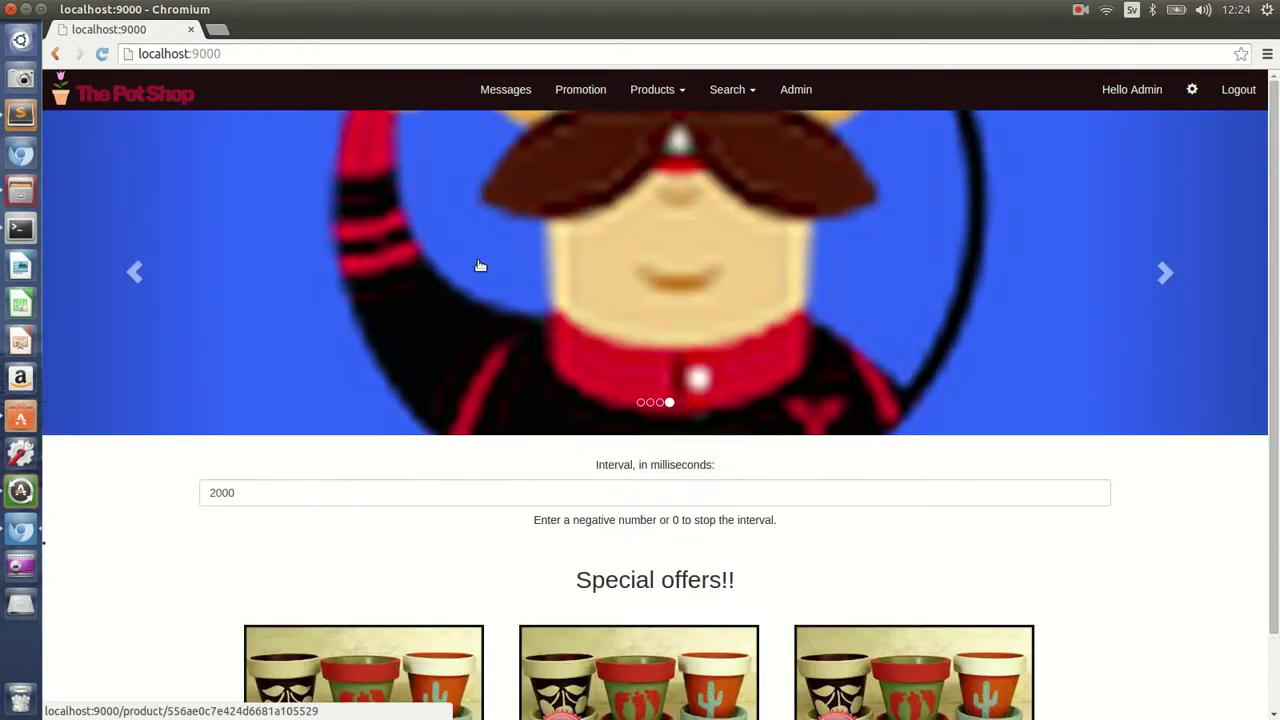
{"action": "scroll", "coordinate": [700, 360], "scroll_direction": "down", "scroll_amount": 2}
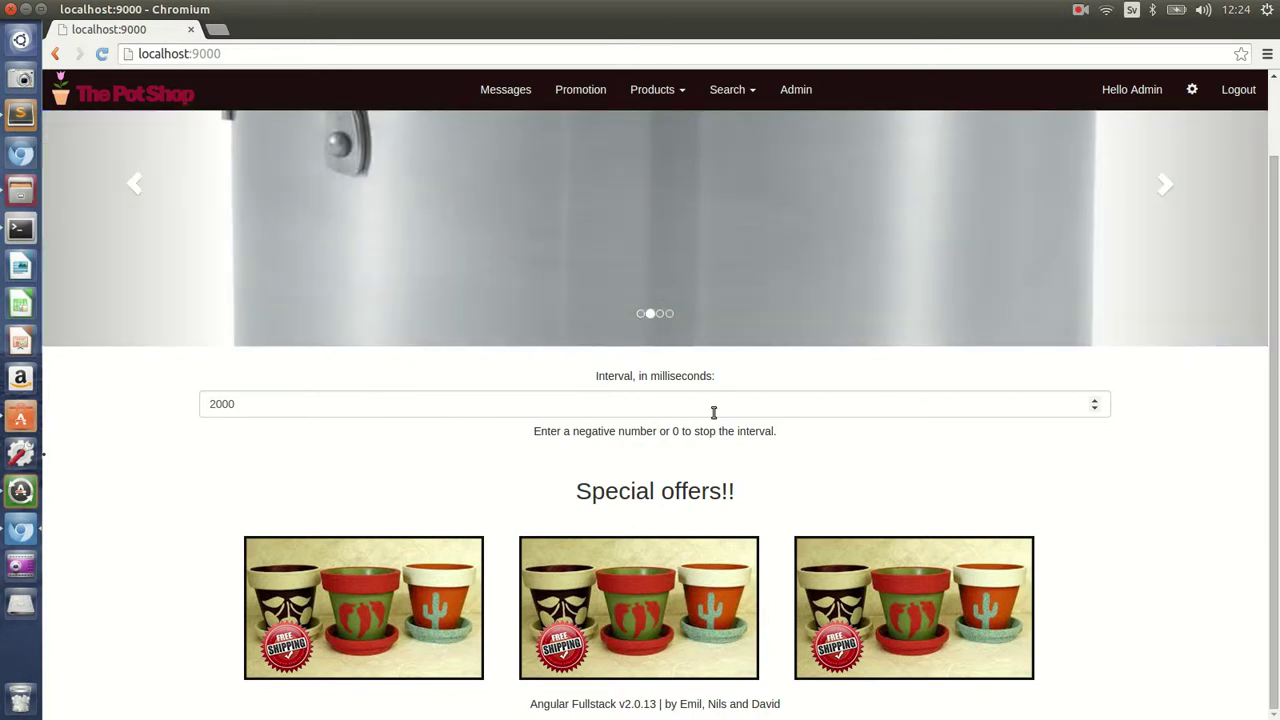
{"action": "scroll", "coordinate": [780, 390], "scroll_direction": "up", "scroll_amount": 2}
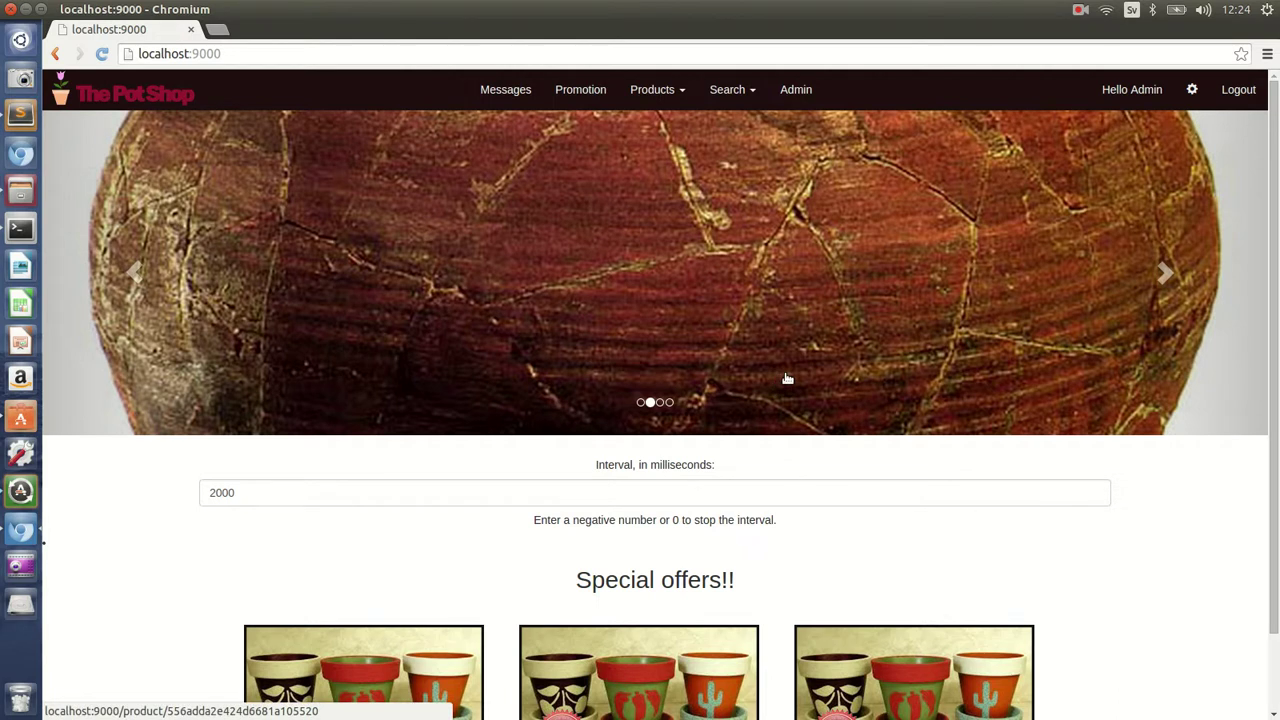
{"action": "scroll", "coordinate": [766, 380], "scroll_direction": "down", "scroll_amount": 2}
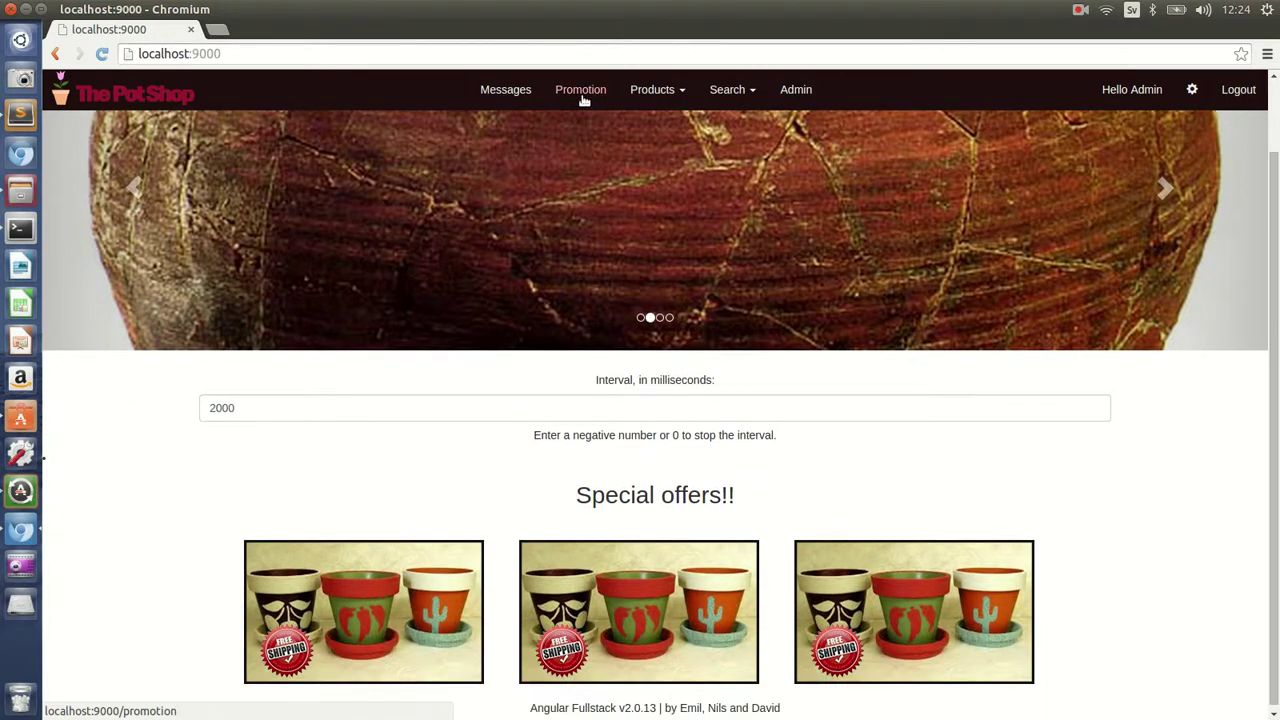
- Open the promotion picture editor and switch between the Left, Center and Right pictures
{"action": "left_click", "coordinate": [583, 95]}
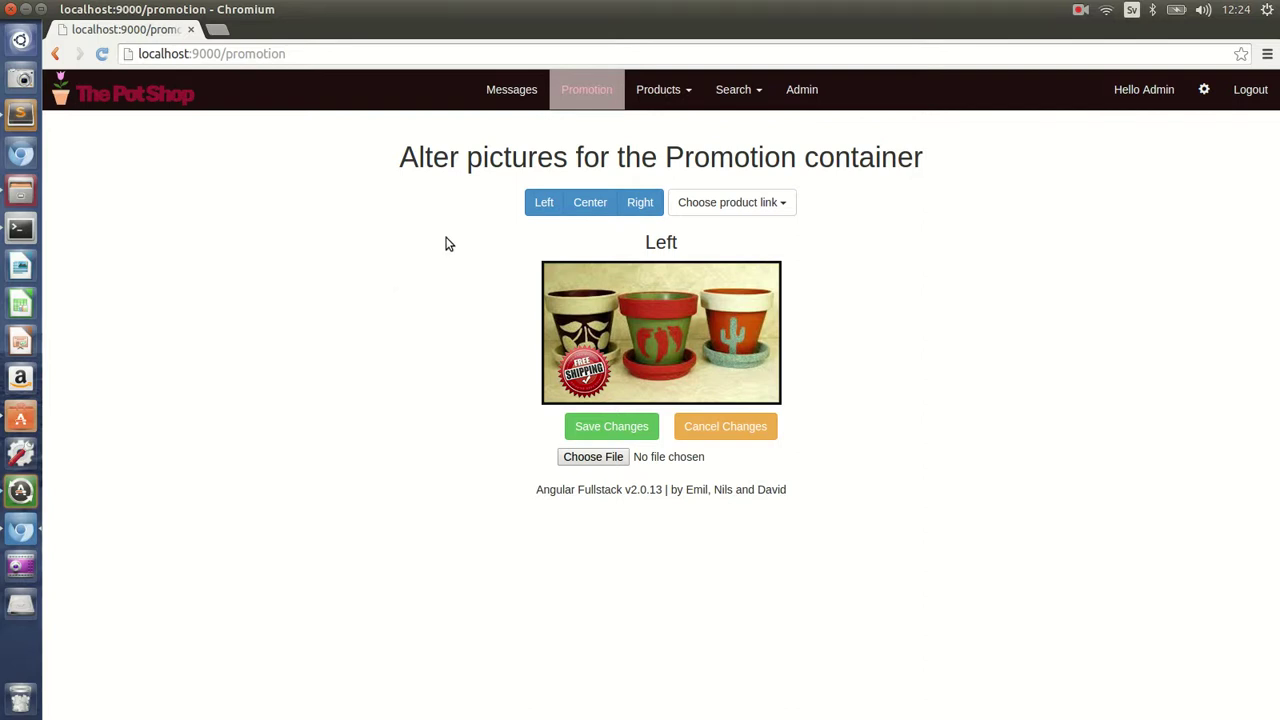
{"action": "left_click", "coordinate": [590, 205]}
{"action": "left_click", "coordinate": [640, 208]}
{"action": "left_click", "coordinate": [600, 205]}
{"action": "left_click", "coordinate": [545, 205]}
{"action": "left_click", "coordinate": [582, 203]}
{"action": "left_click", "coordinate": [638, 204]}
{"action": "left_click", "coordinate": [588, 203]}
{"action": "left_click", "coordinate": [548, 203]}
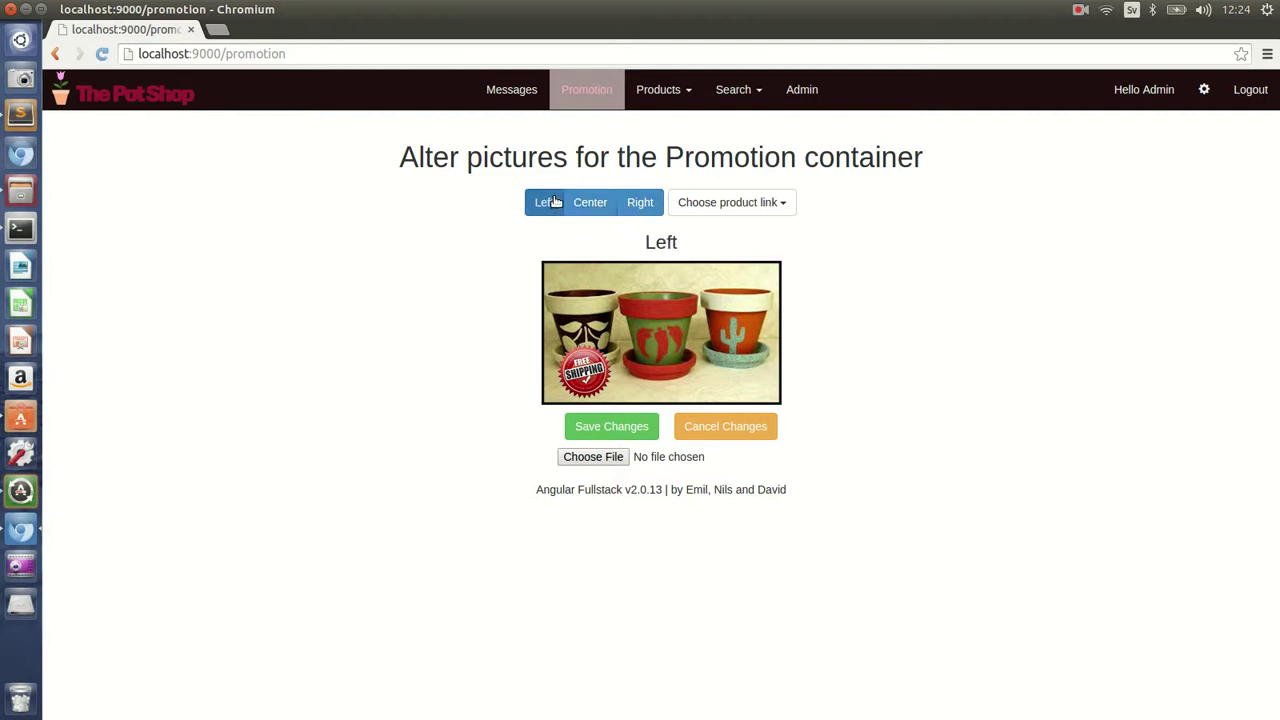
{"action": "left_click", "coordinate": [588, 204]}
- Keep comparing the pictures, then settle on the Center free-shipping pots picture
{"action": "left_click", "coordinate": [637, 205]}
{"action": "left_click", "coordinate": [587, 206]}
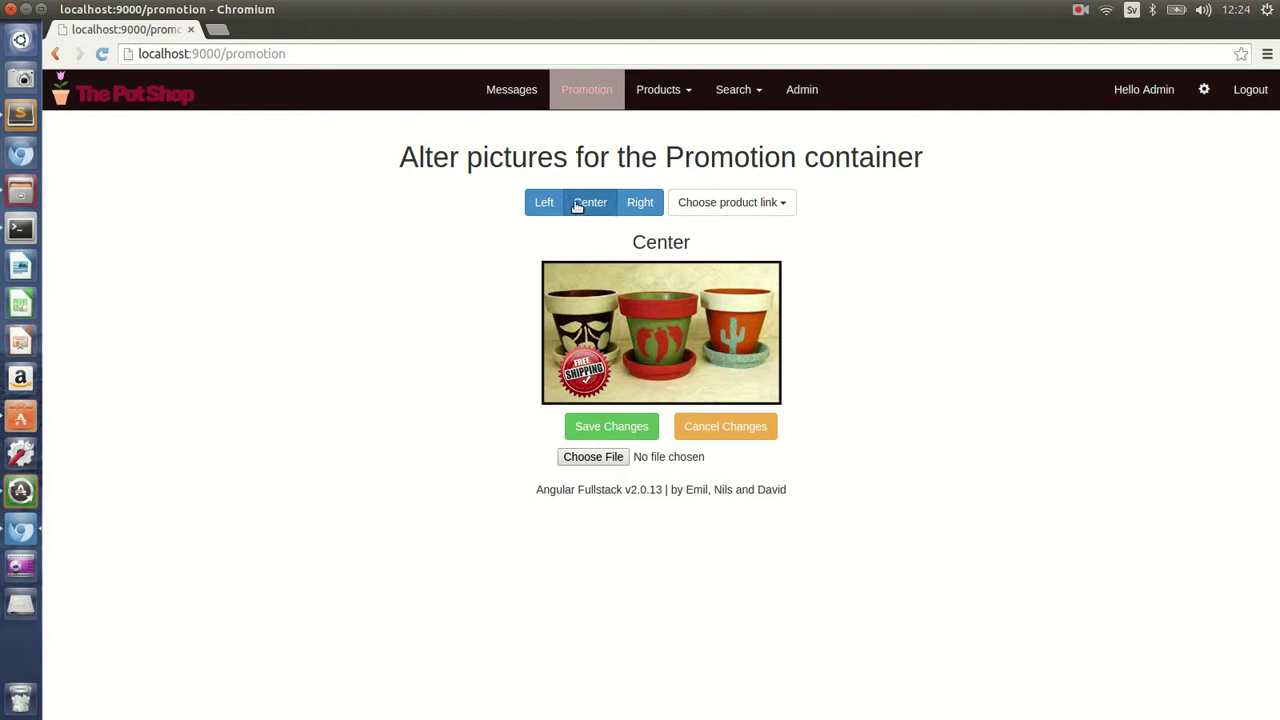
{"action": "left_click", "coordinate": [545, 204]}
{"action": "left_click", "coordinate": [588, 204]}
{"action": "left_click", "coordinate": [636, 205]}
{"action": "left_click", "coordinate": [588, 204]}
{"action": "left_click", "coordinate": [545, 204]}
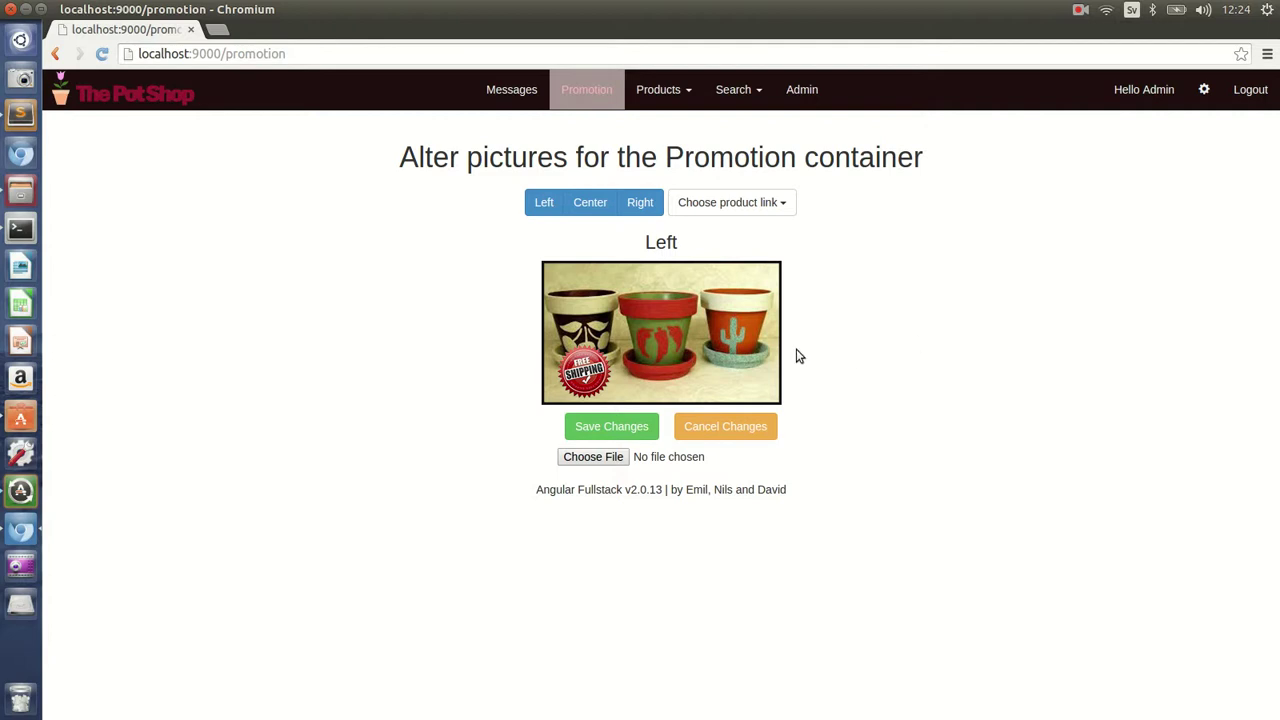
{"action": "left_click", "coordinate": [589, 203]}
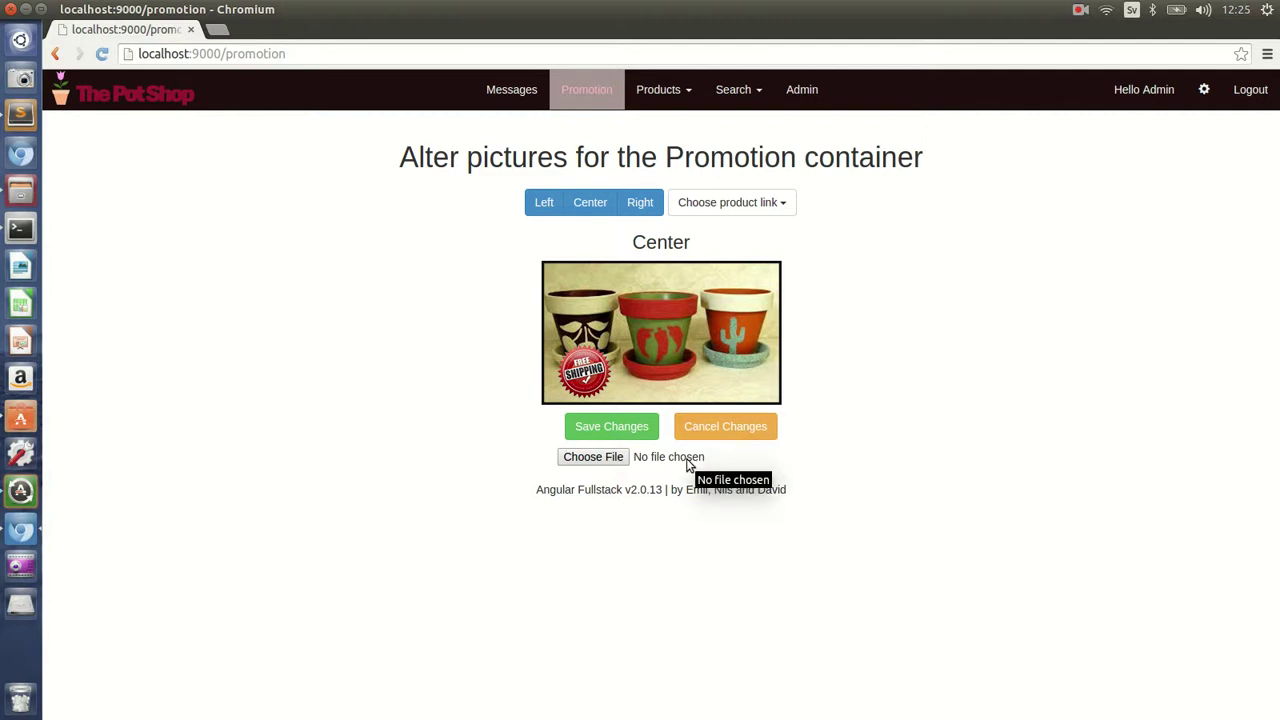
- Choose yeoman.png as the new Center promotion image
{"action": "left_click", "coordinate": [619, 460]}
{"action": "left_click", "coordinate": [536, 277]}
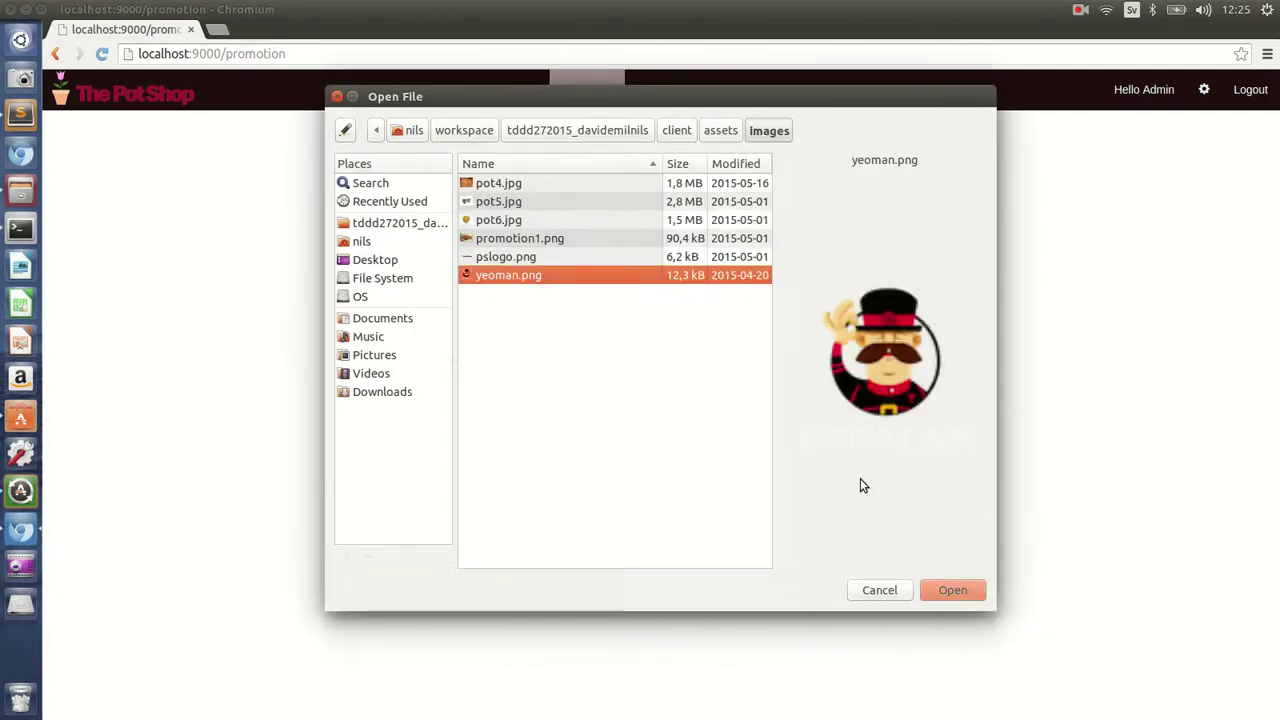
{"action": "left_click", "coordinate": [955, 590]}
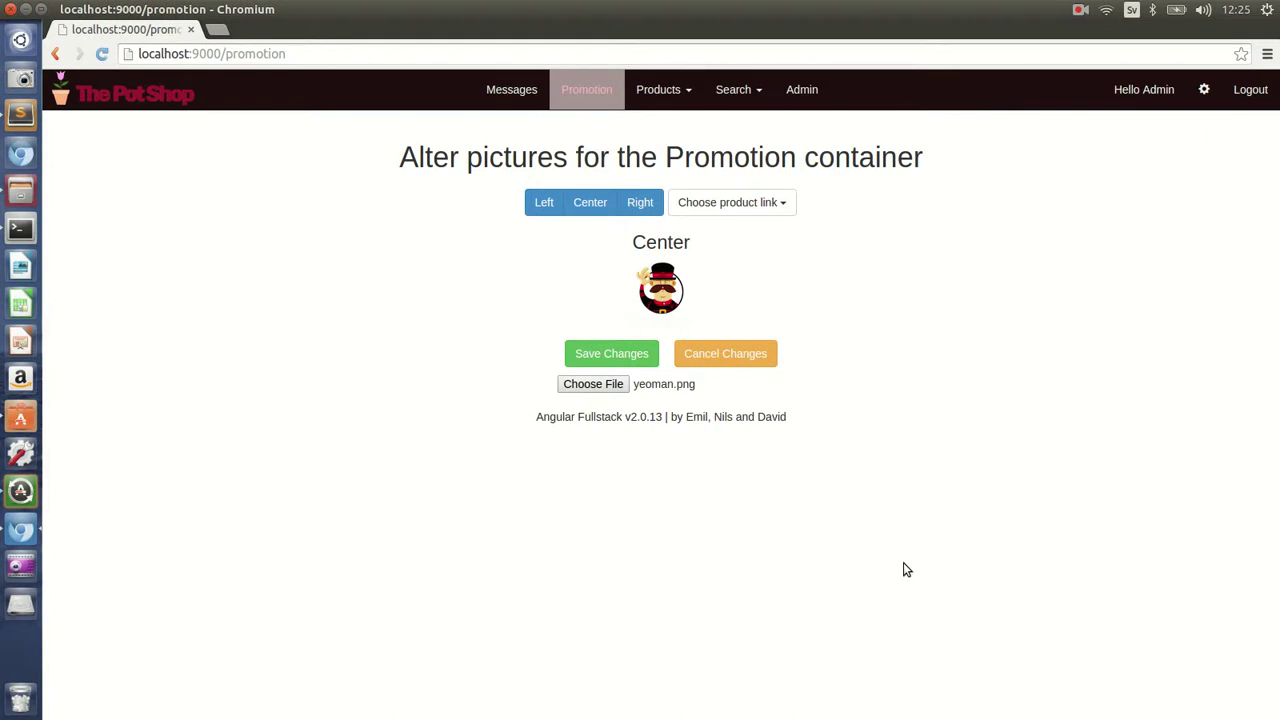
- Link the picture to the Yeoman product and save the changes
{"action": "left_click", "coordinate": [767, 210]}
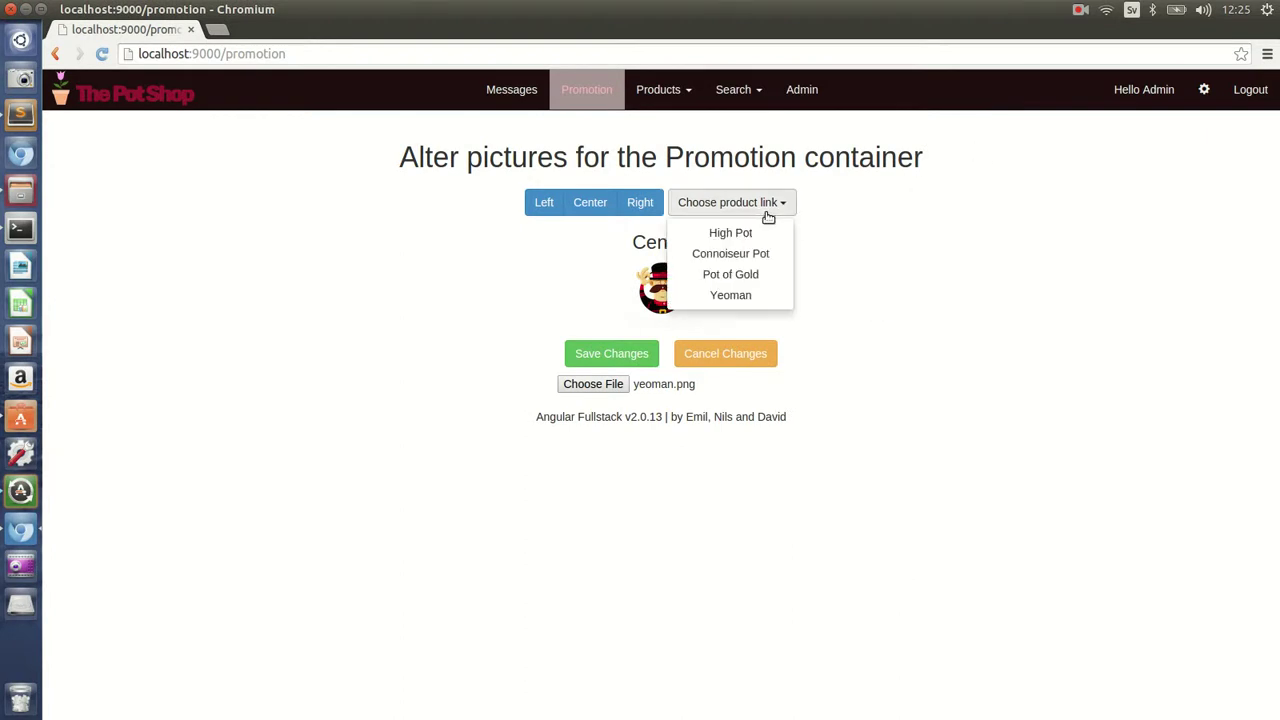
{"action": "left_click", "coordinate": [737, 295]}
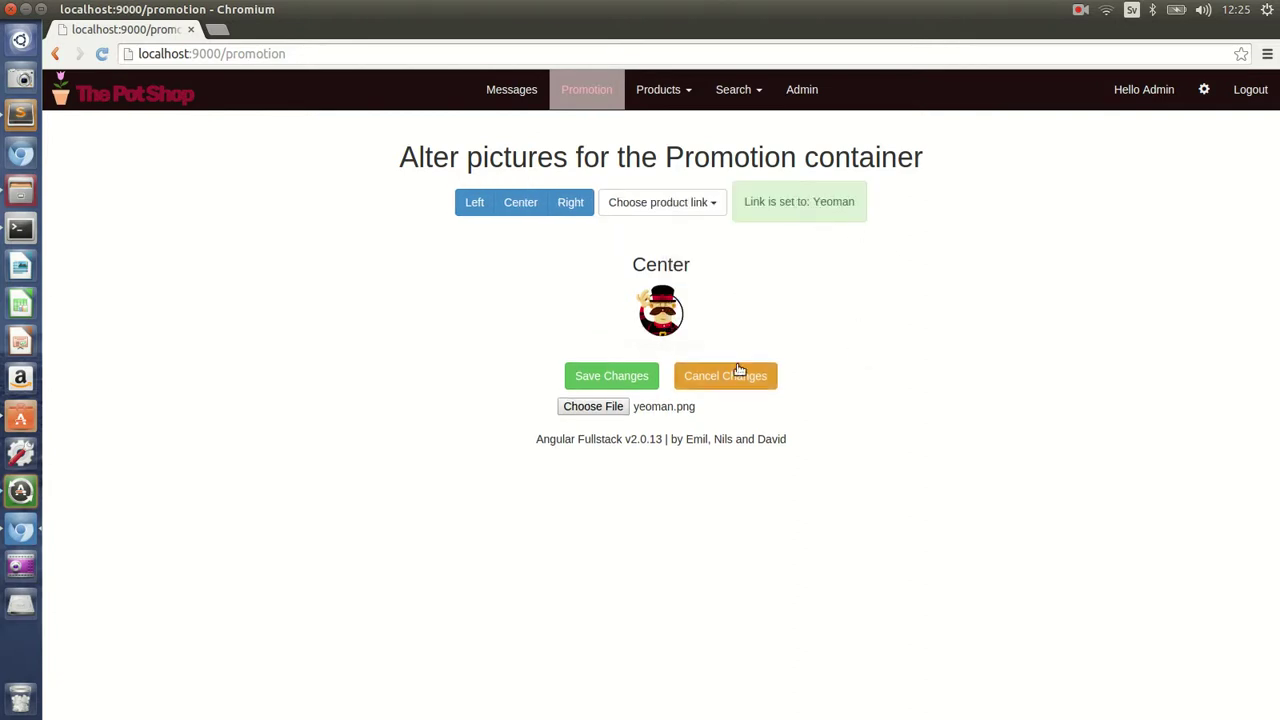
{"action": "left_click", "coordinate": [637, 373]}
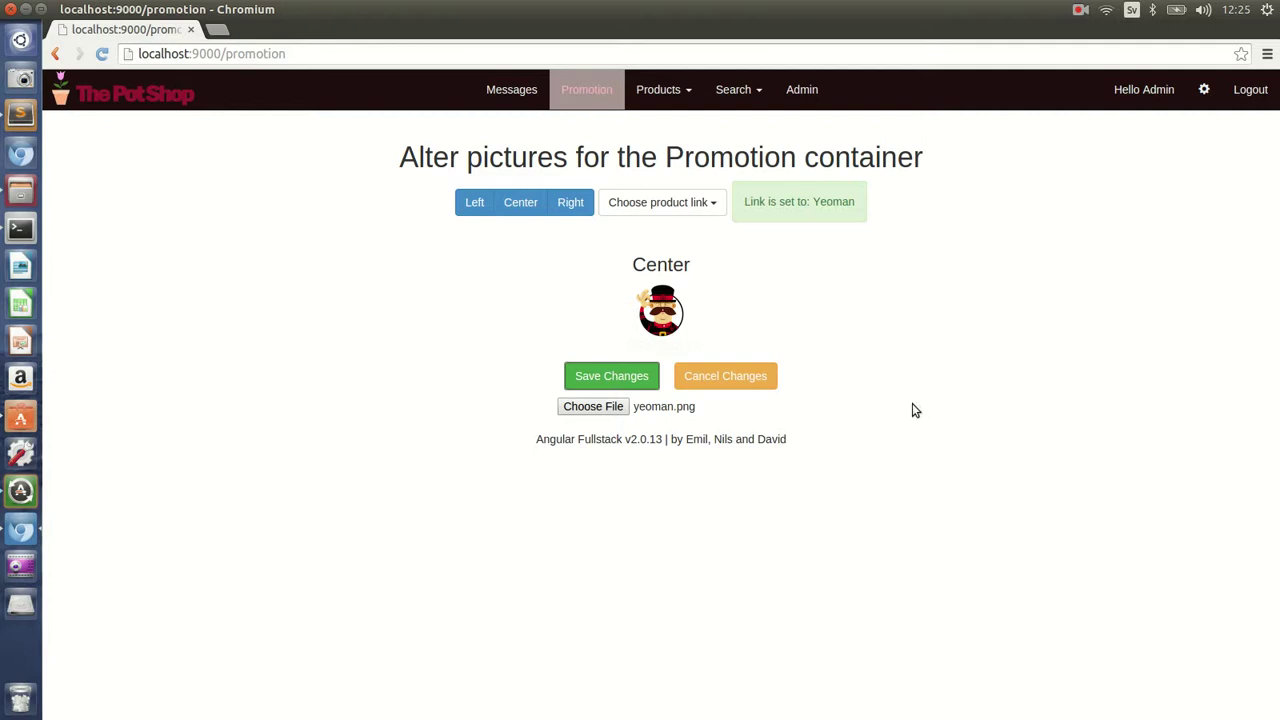
- Reload the home page, check Yeoman in the middle Special offers slot, and open Yeoman's product page
{"action": "left_click", "coordinate": [172, 101]}
{"action": "scroll", "coordinate": [760, 361], "scroll_direction": "down", "scroll_amount": 2}
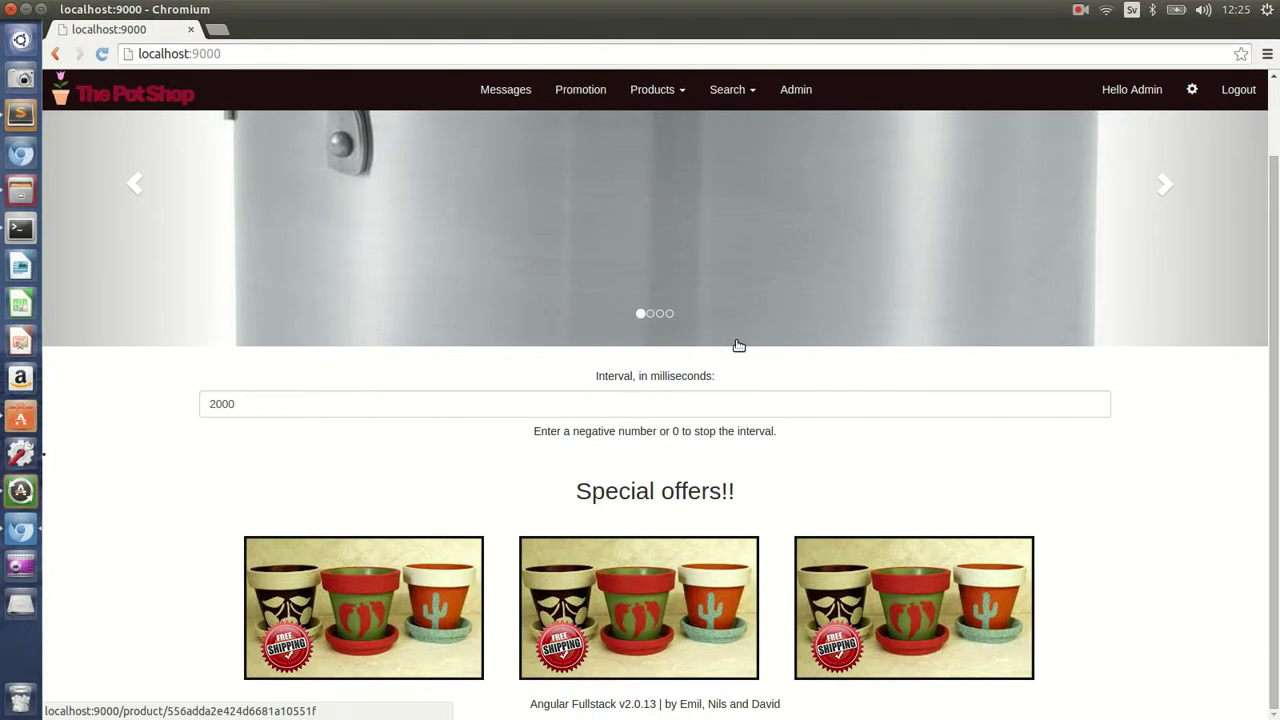
{"action": "key", "text": "F5"}
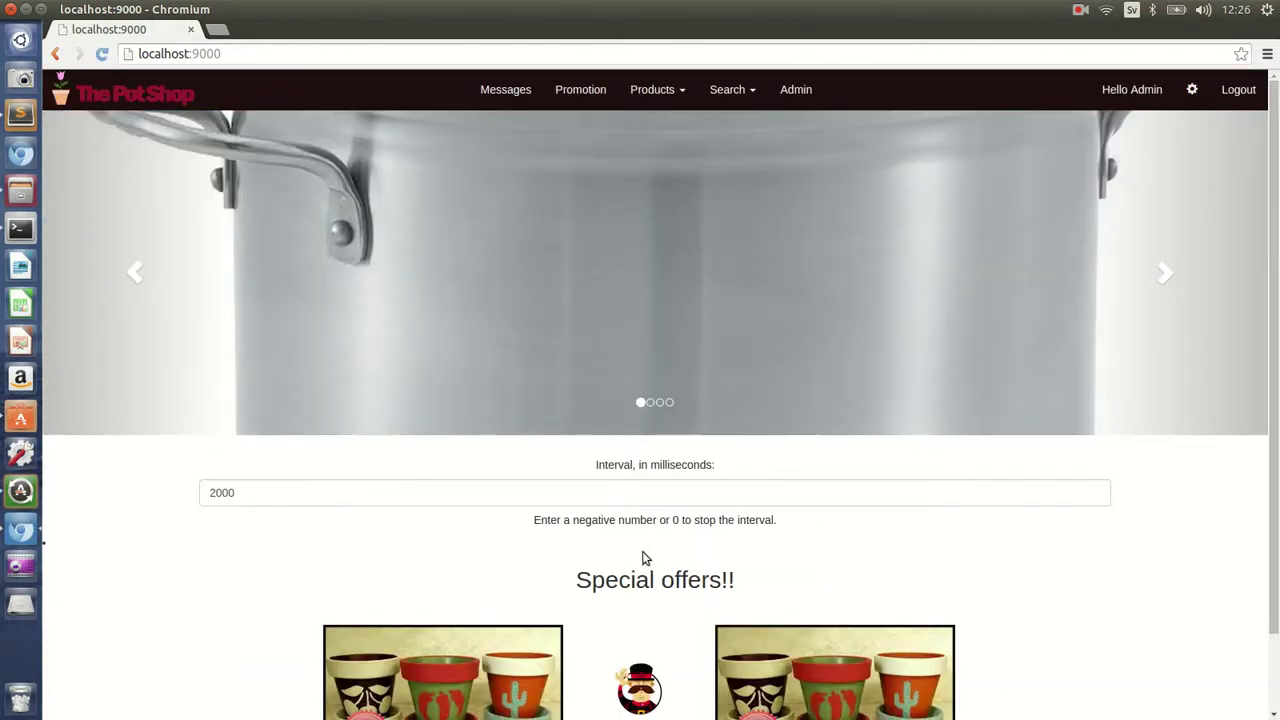
{"action": "scroll", "coordinate": [1275, 440], "scroll_direction": "down", "scroll_amount": 2}
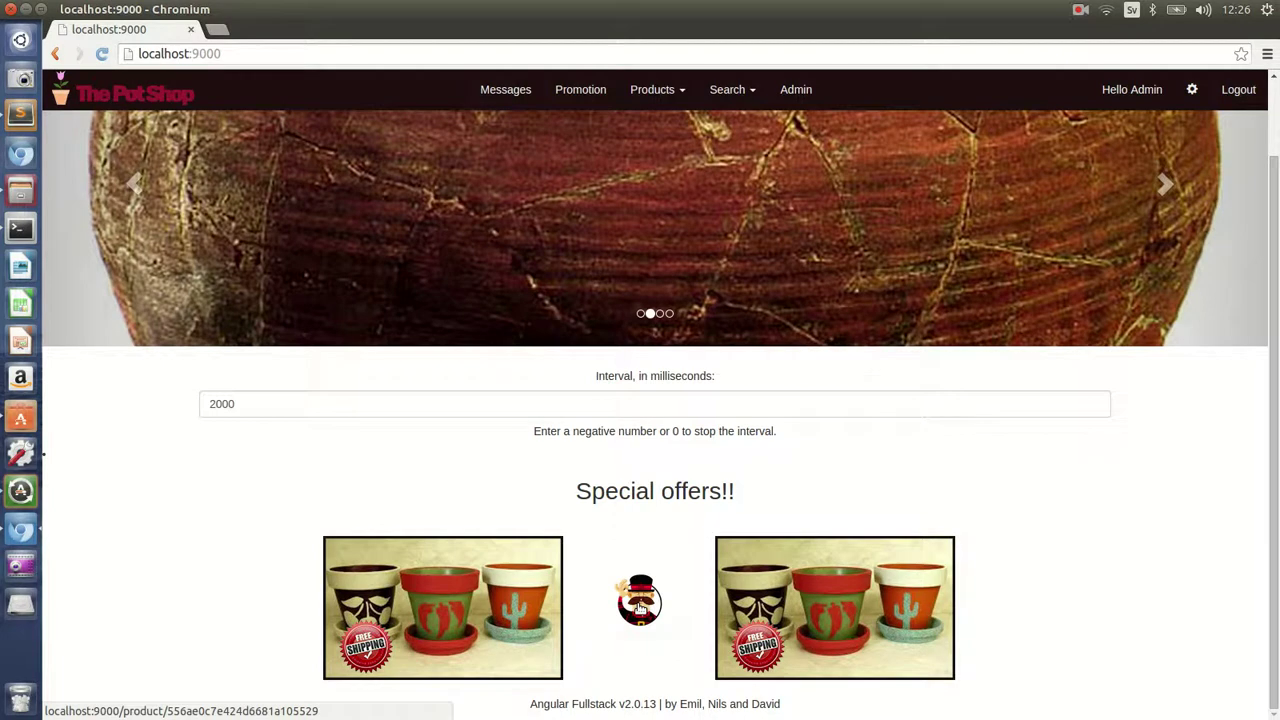
{"action": "left_click", "coordinate": [644, 607]}
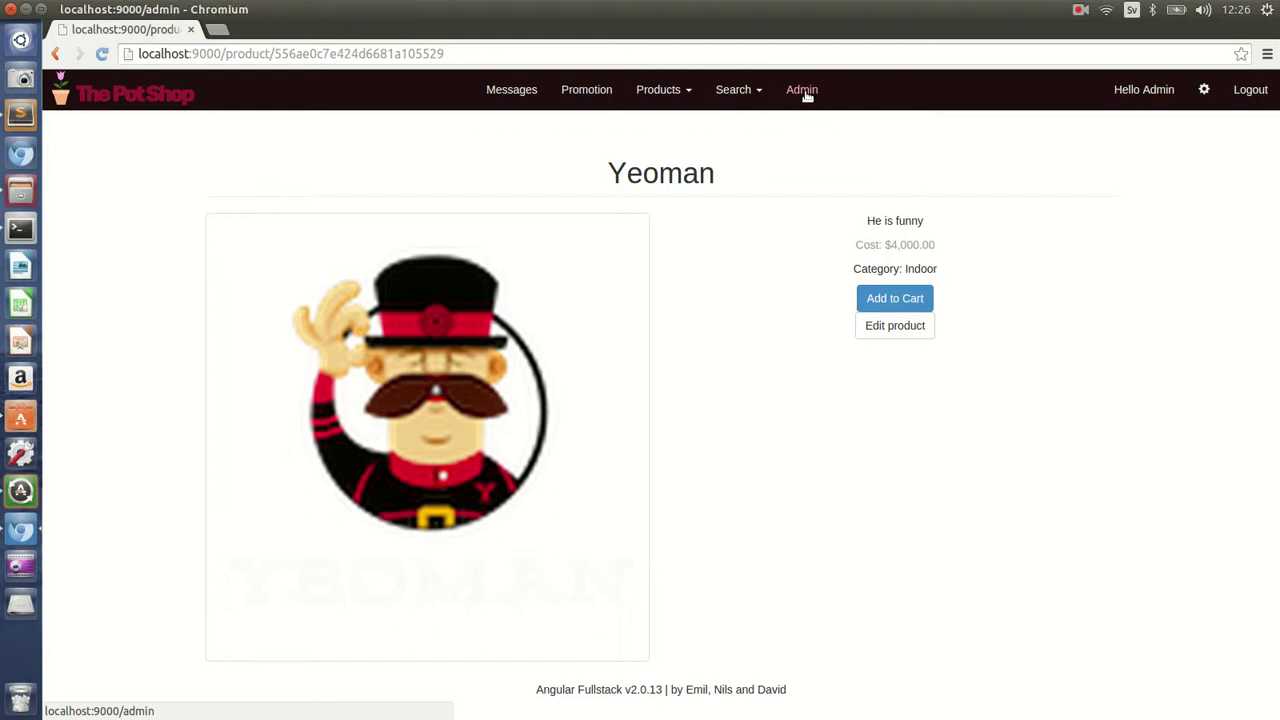
- Go to the Admin user management page
{"action": "left_click", "coordinate": [806, 96]}
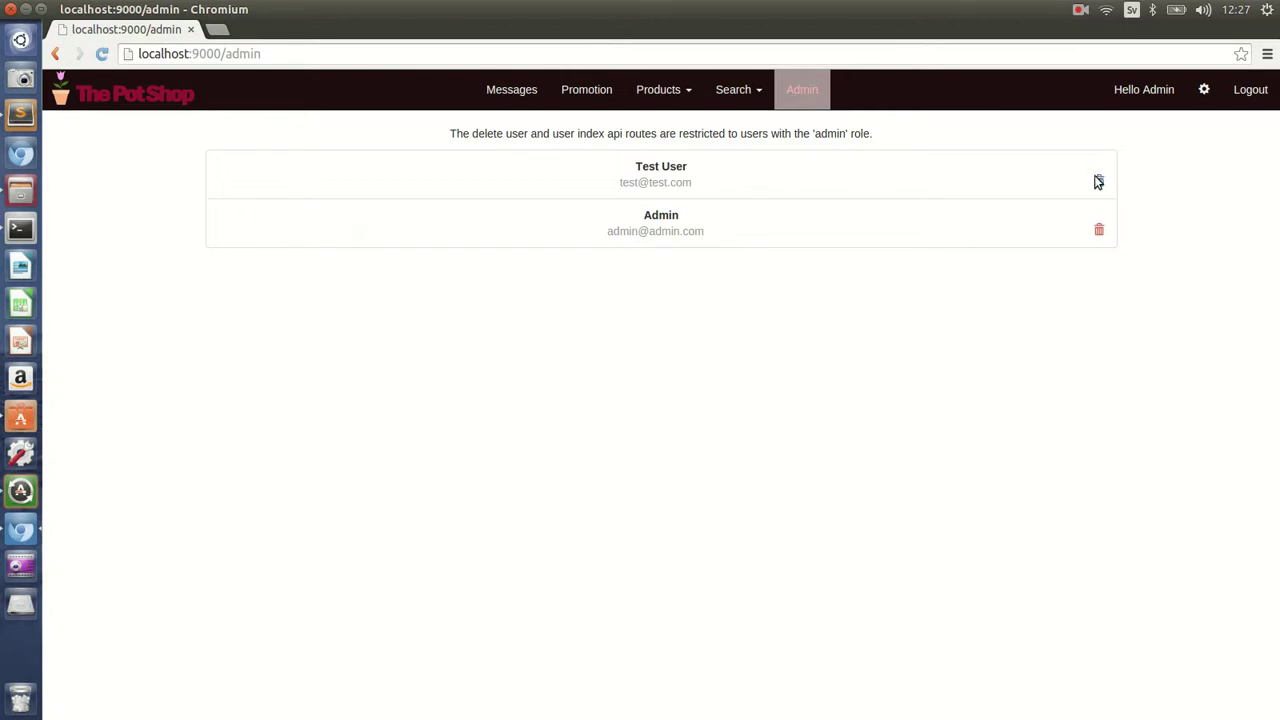
- Open the password account settings page from the navbar gear icon
{"action": "left_click", "coordinate": [1205, 92]}
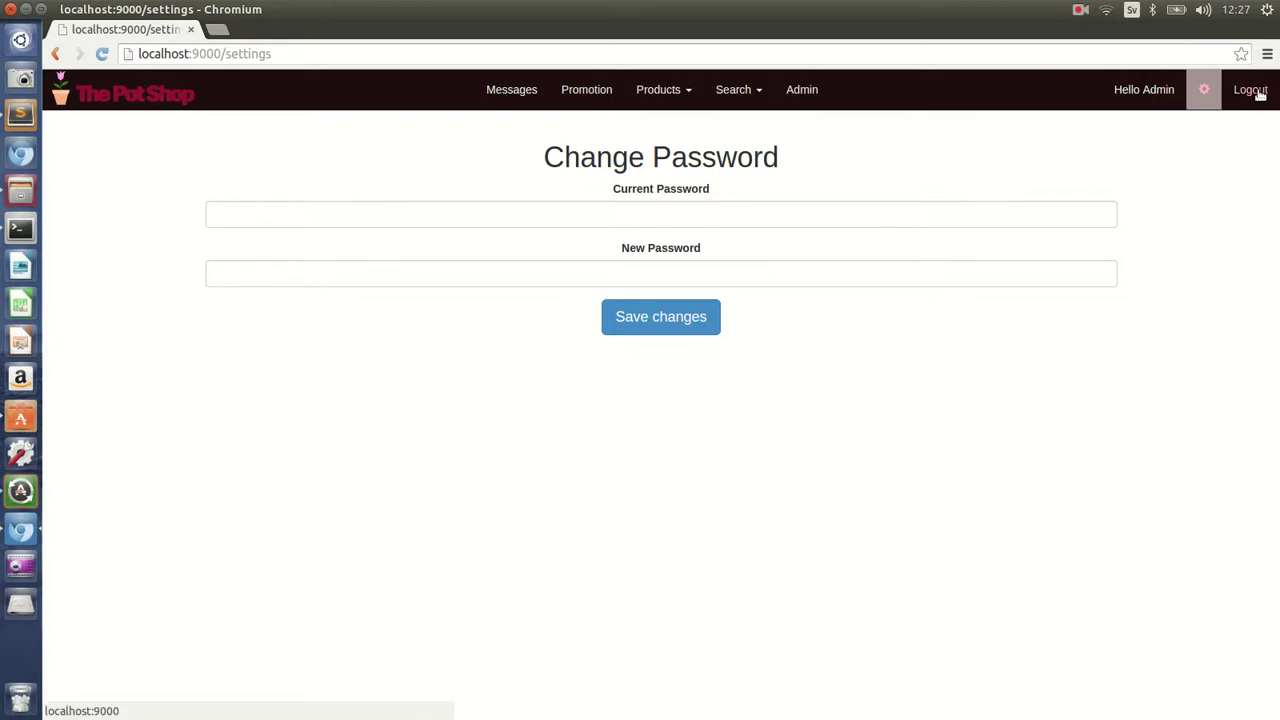
- Sign out of the administrator account and go back to The Pot Shop home page
{"action": "left_click", "coordinate": [1250, 90]}
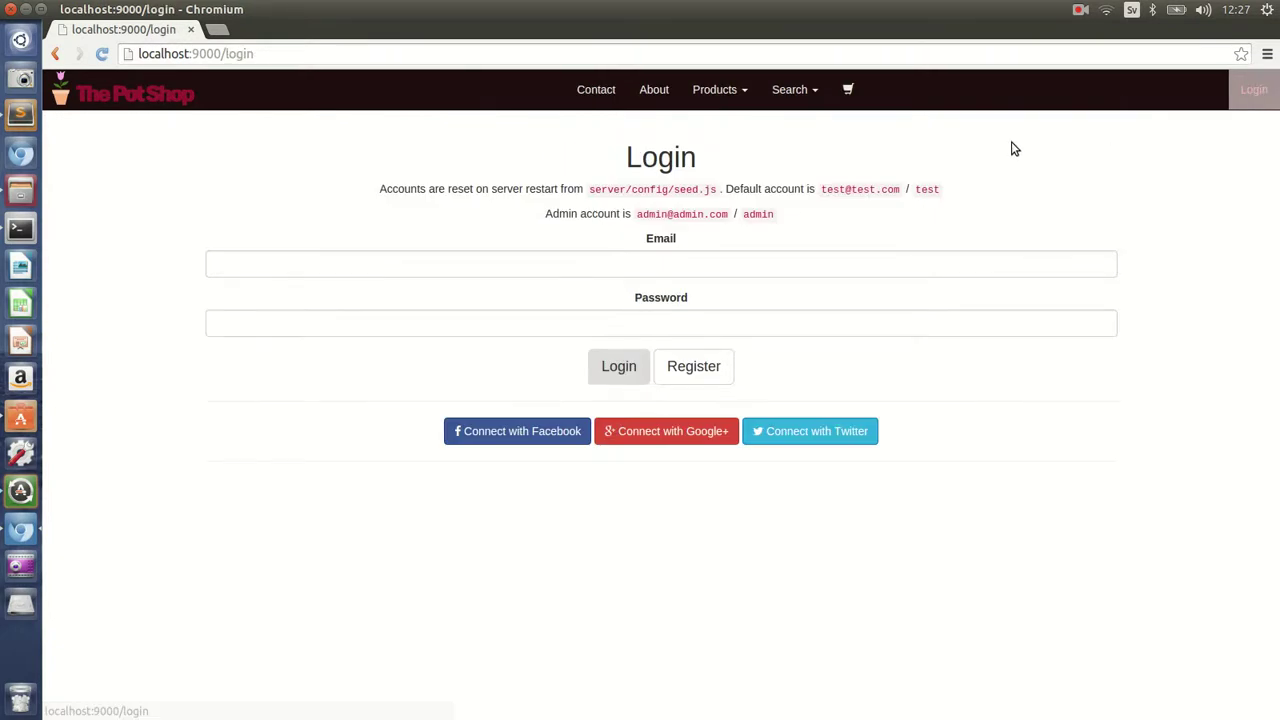
{"action": "left_click", "coordinate": [156, 90]}
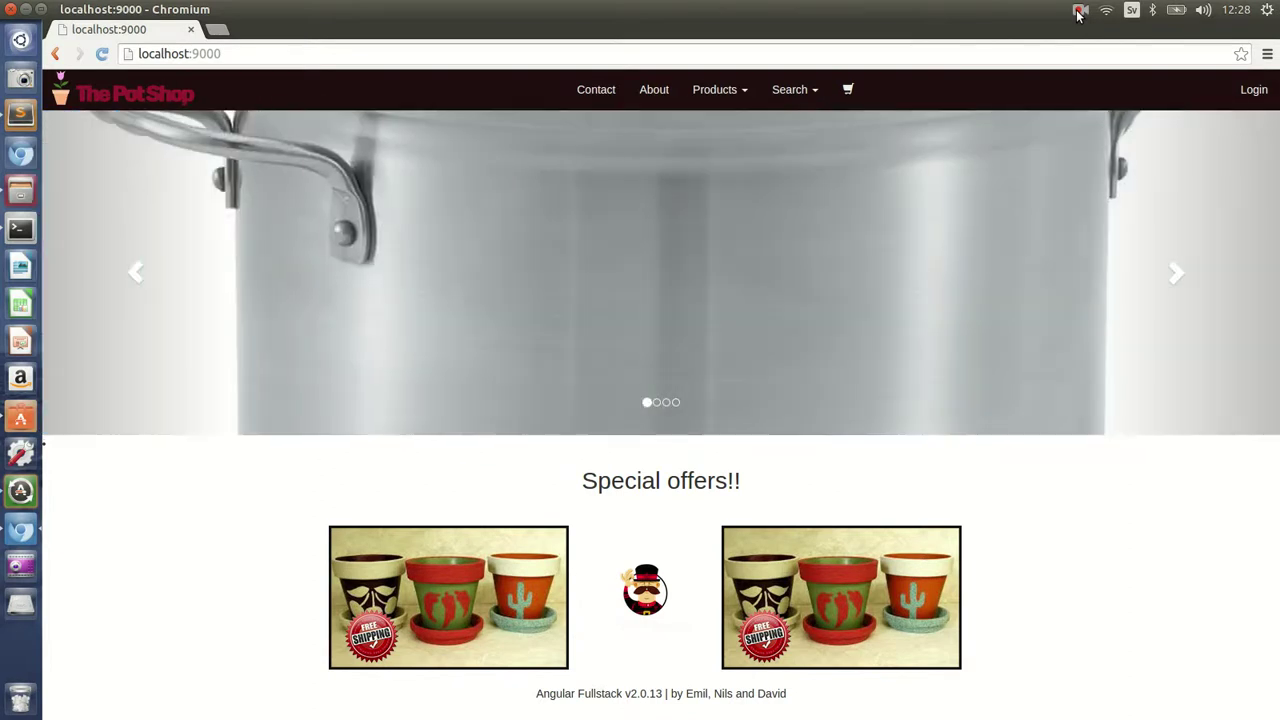
{"action": "left_click", "coordinate": [1079, 12]}
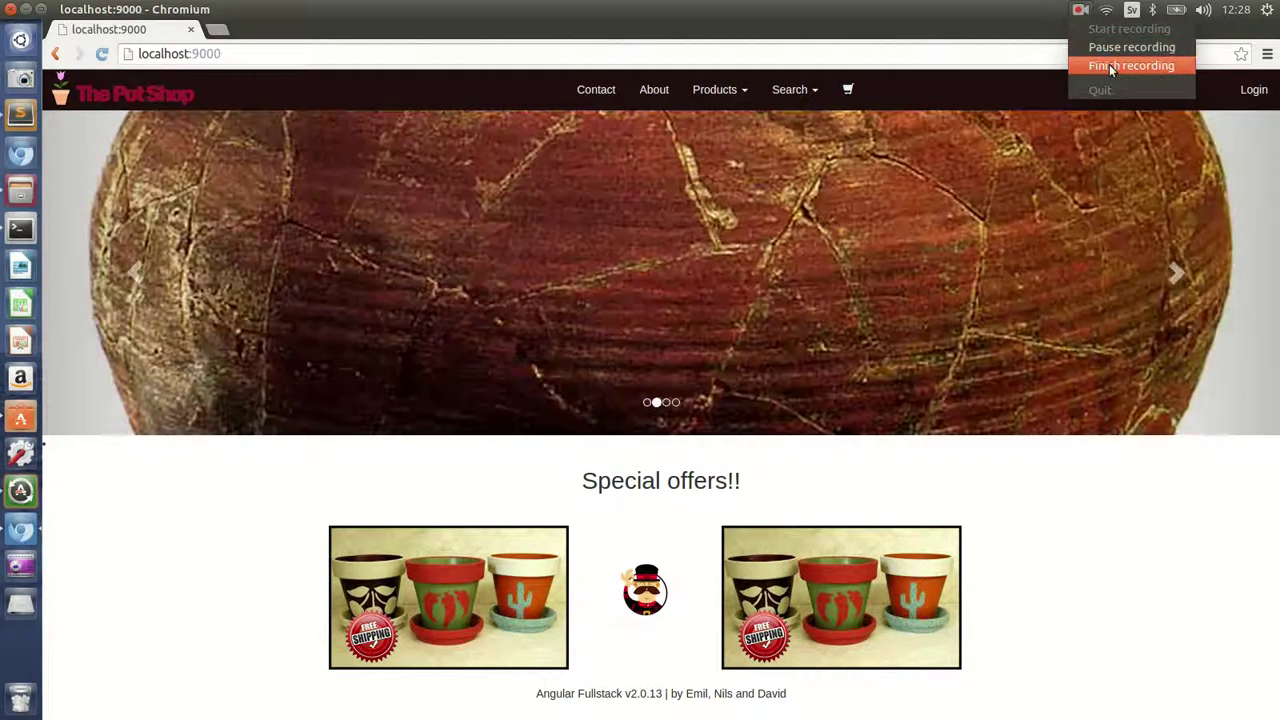